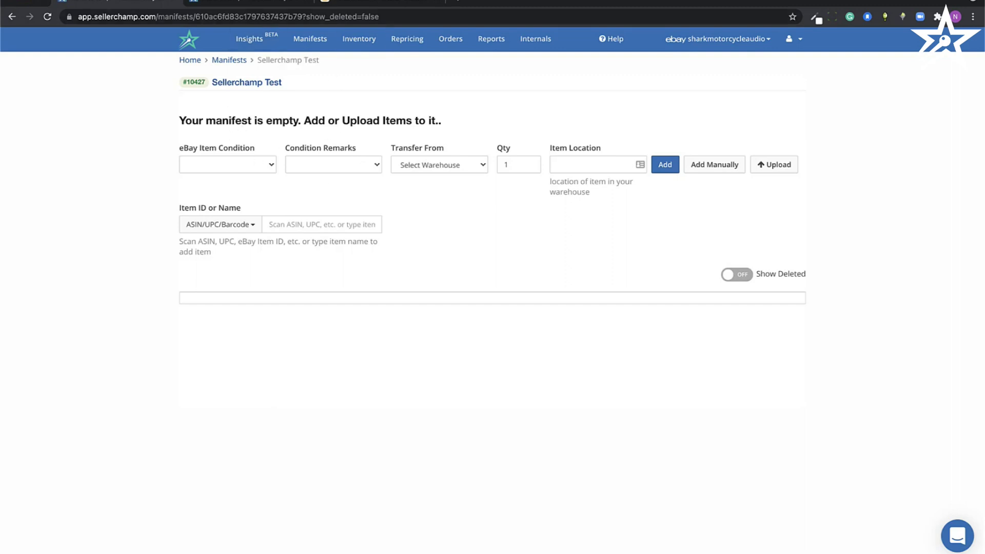
Download SellerChamp's generic items template and switch to the opened upload_templates (1).csv
left_click(790, 164)
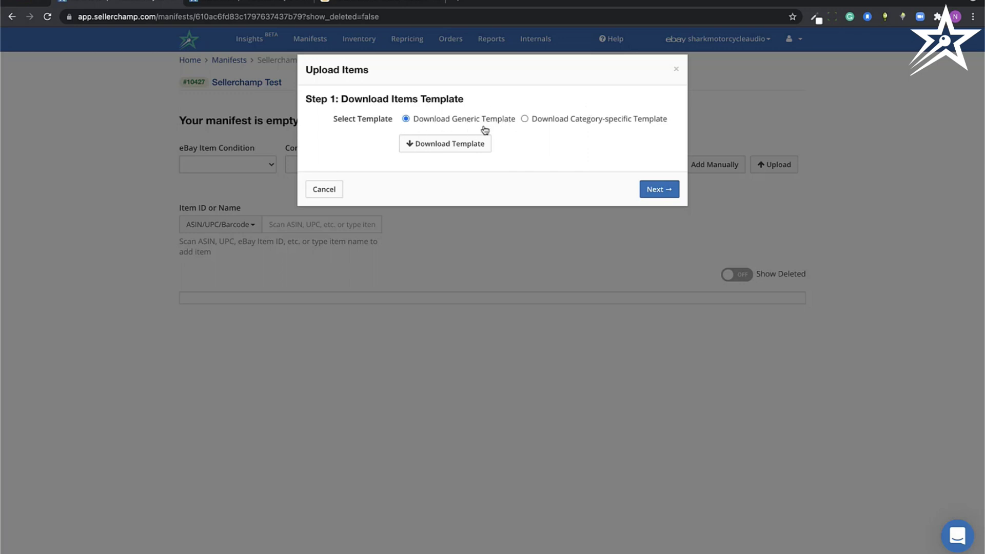
left_click(452, 143)
key("super+Tab")
key("super+Tab")
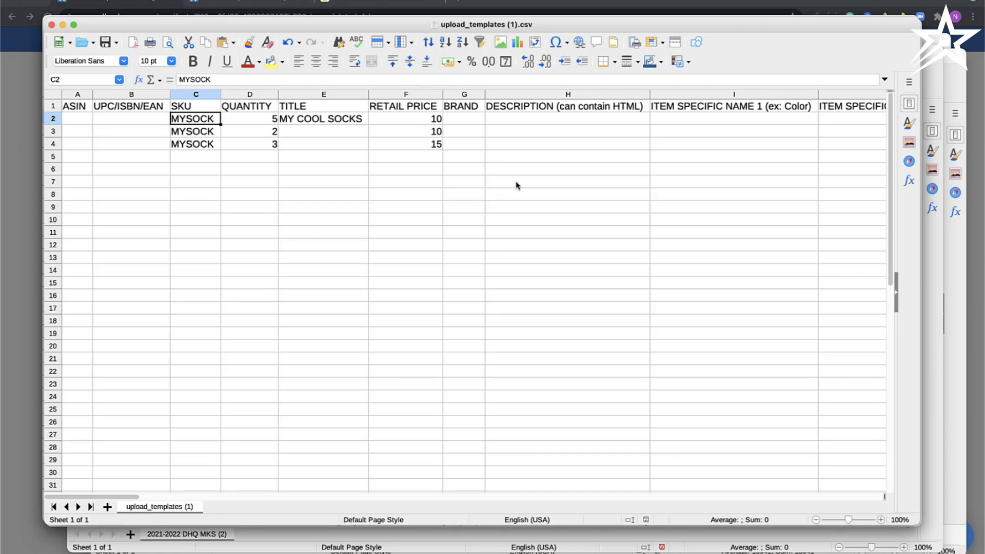
key("Down")
key("Down")
key("Down")
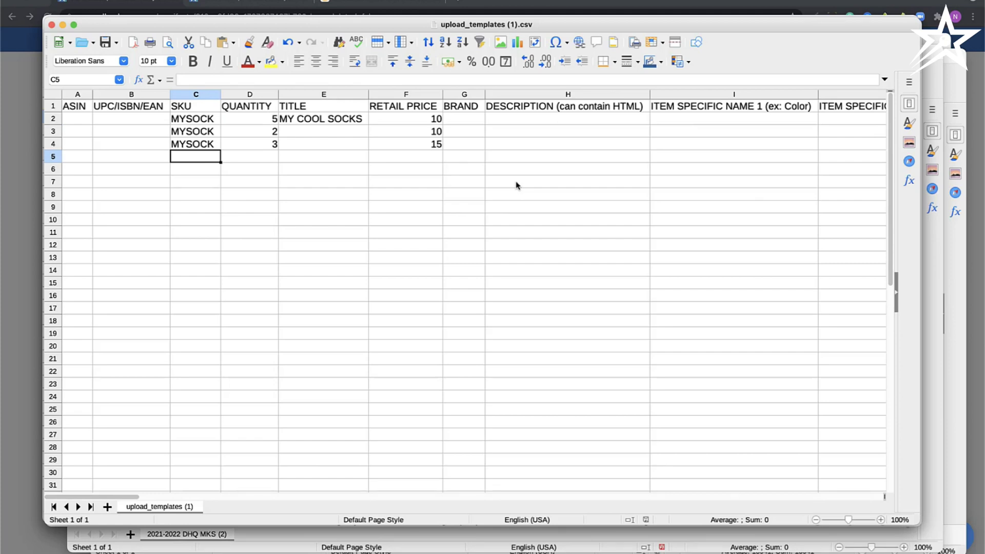
key("Up")
key("Up")
key("Up")
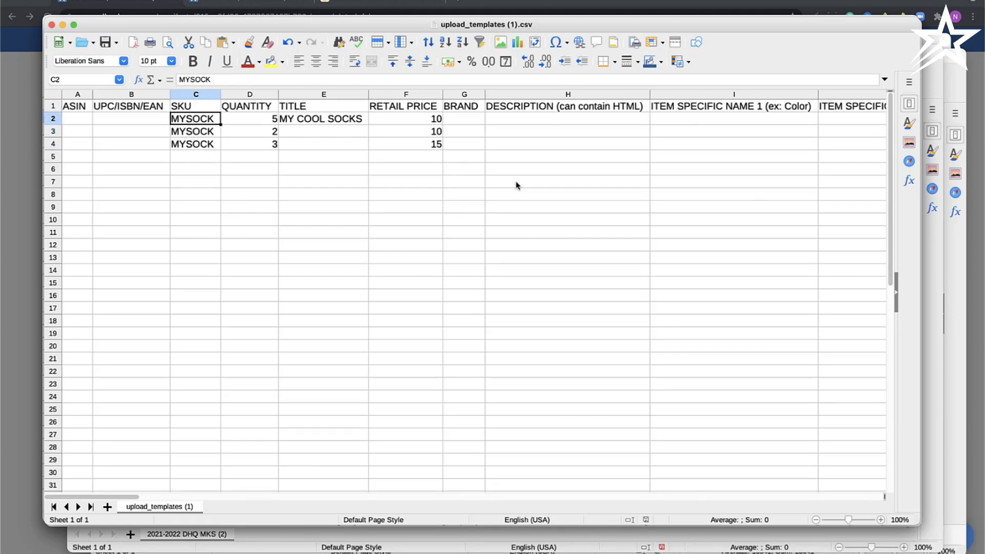
key("Left")
key("Left")
key("Right")
key("Right")
key("Up")
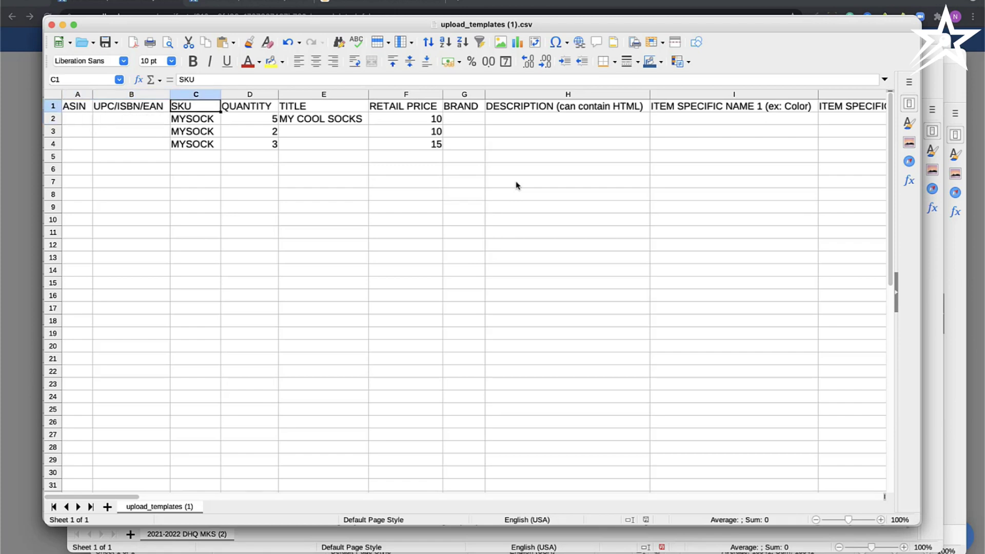
key("Down")
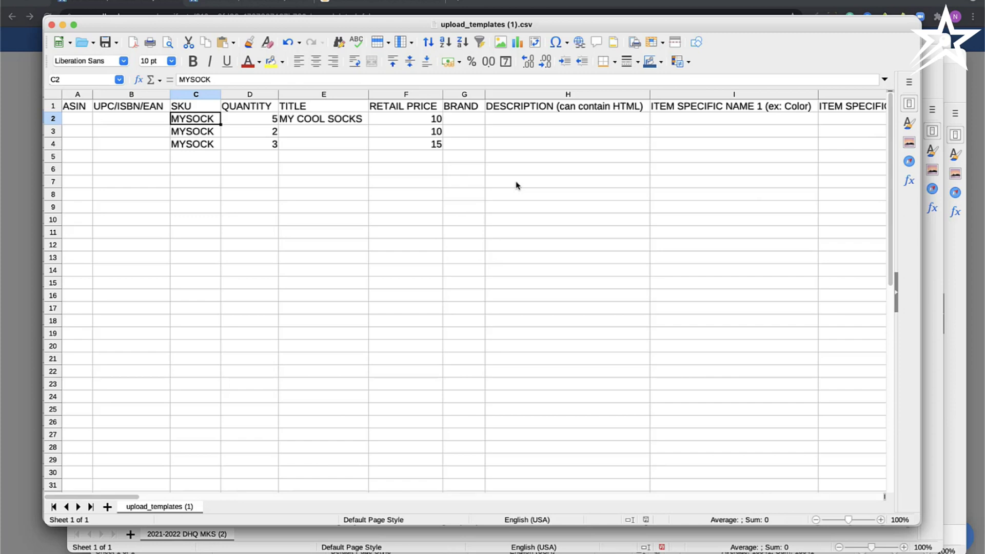
key("Down")
key("Down")
key("Up")
key("Up")
key("Right")
key("Right")
key("Right")
key("Right")
key("Right")
key("Right")
key("Right")
key("Right")
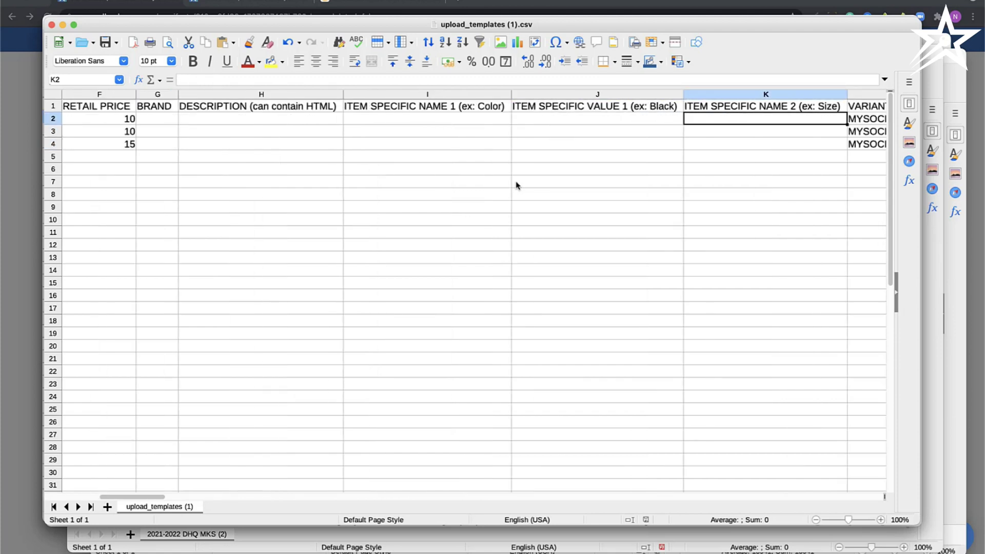
key("Right")
key("Right")
key("Right")
key("Right")
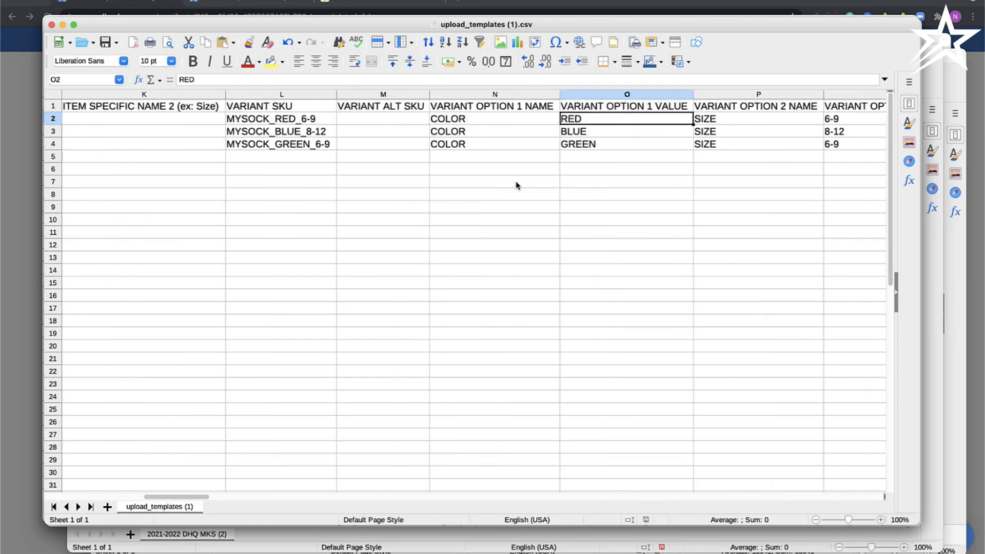
key("Right")
key("Right")
key("Left")
key("Left")
key("Left")
key("Left")
key("Left")
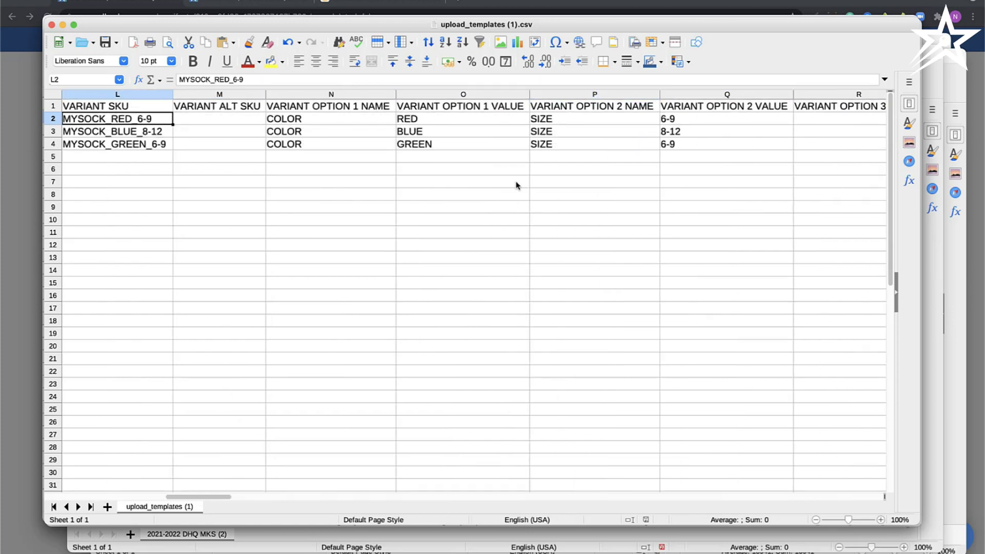
key("Left")
key("Right")
key("Up")
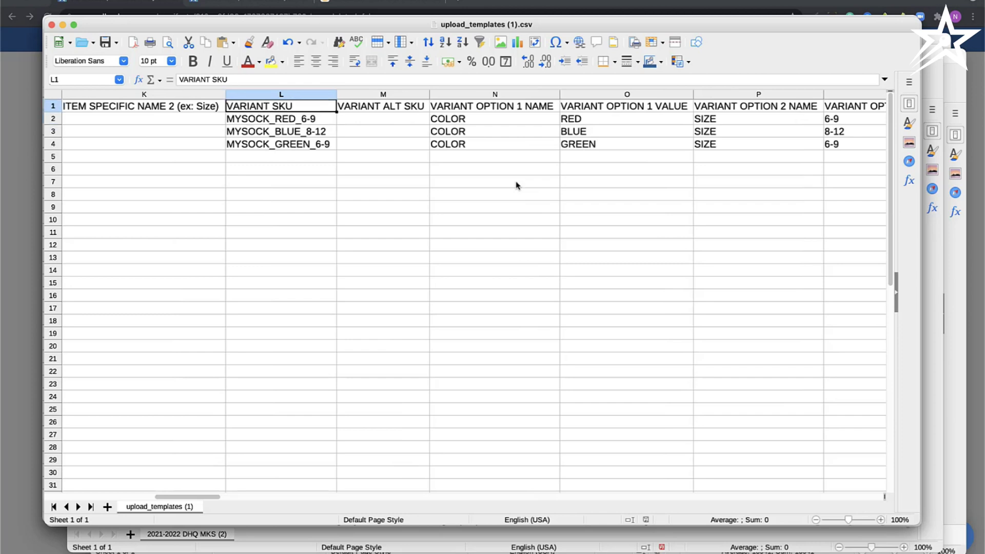
key("Down")
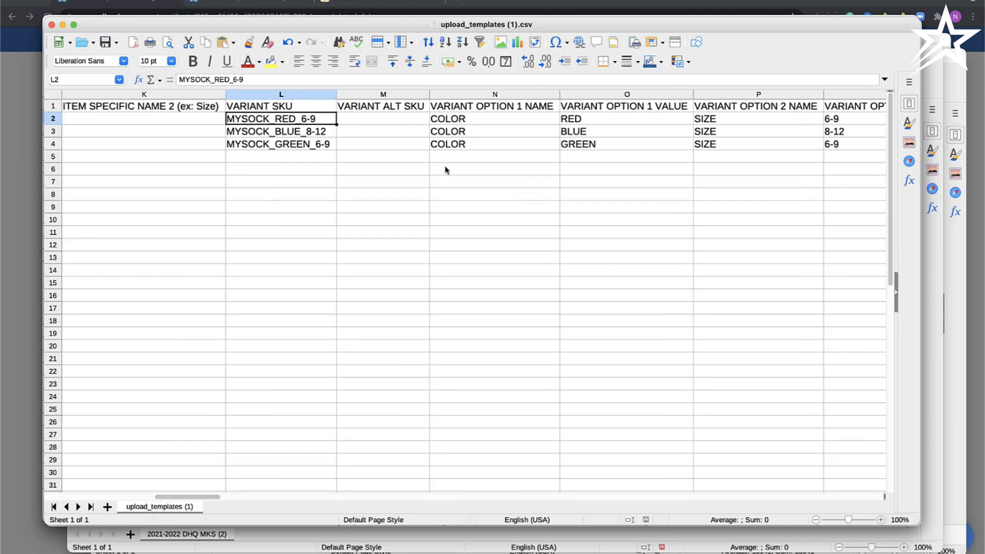
Go over the first sock row's cells: SKU MYSOCK_RED_6-9, COLOR, RED, SIZE and 6-9
left_click(232, 80)
left_click_drag(232, 80, 246, 80)
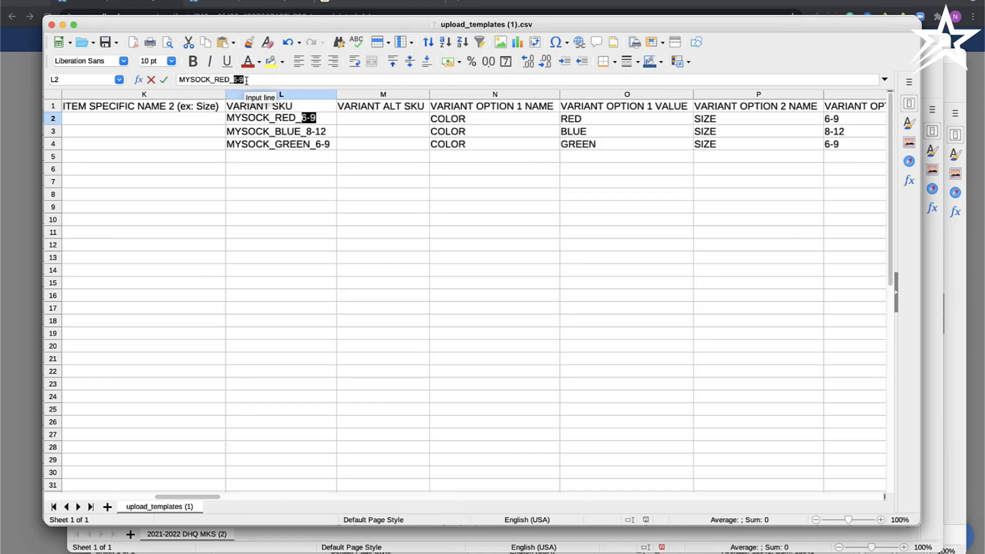
left_click(325, 115)
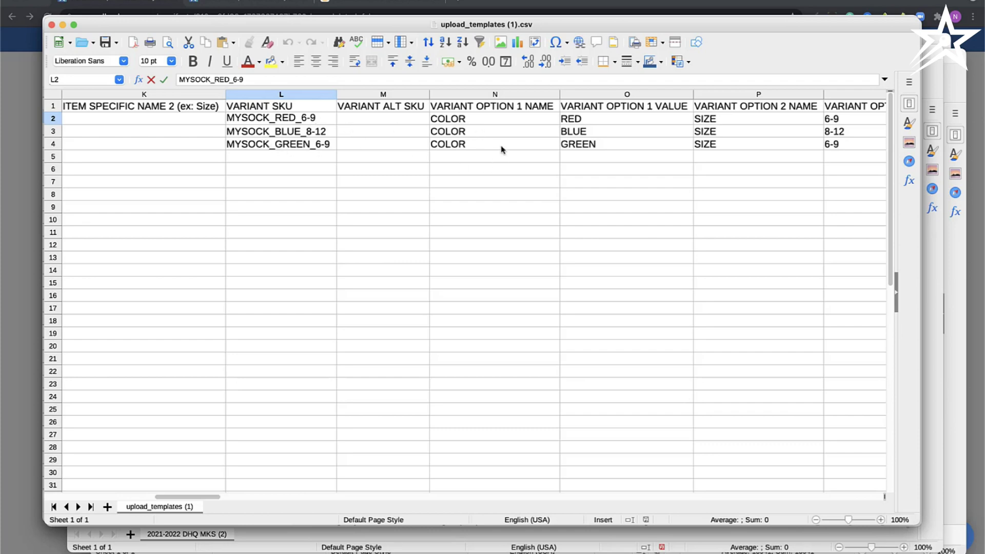
left_click(497, 122)
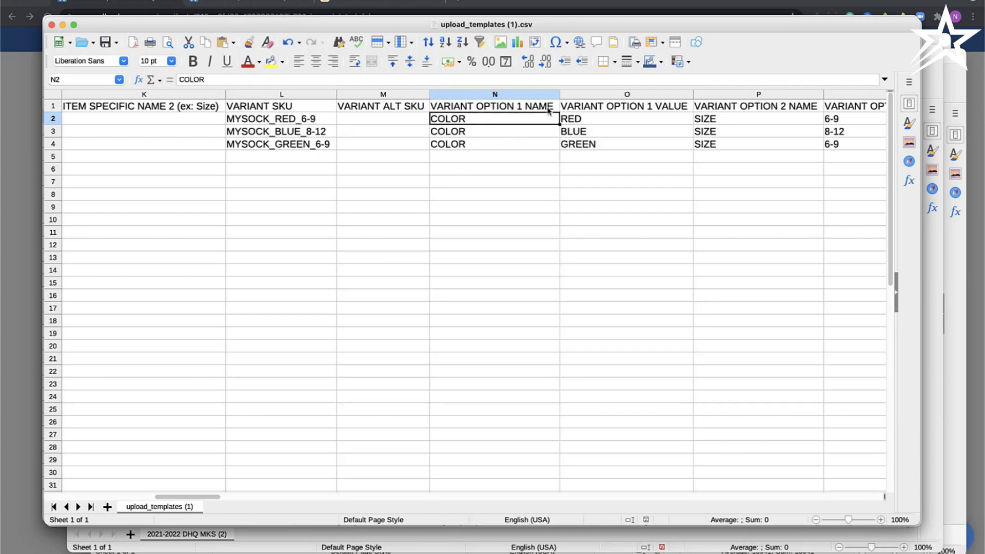
double_click(448, 122)
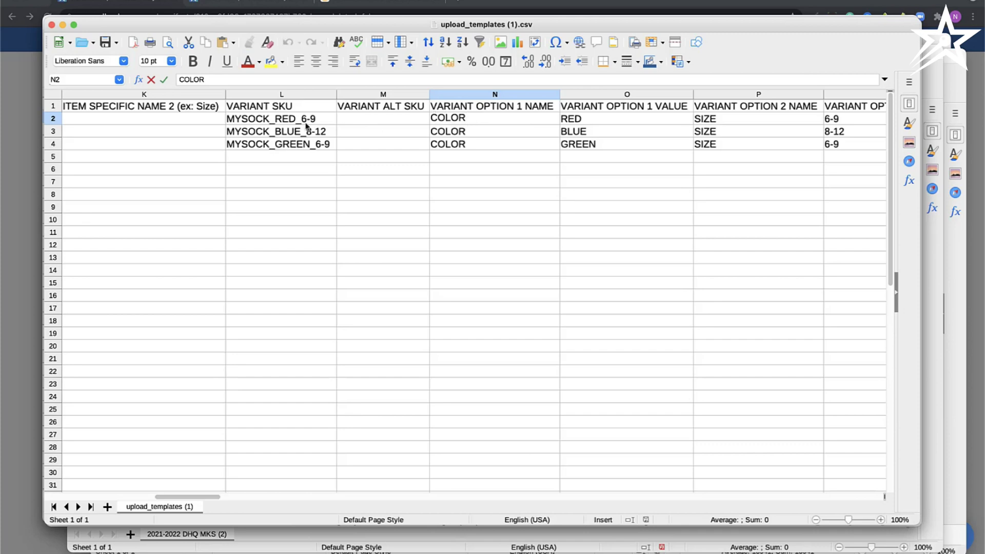
double_click(447, 117)
left_click(568, 122)
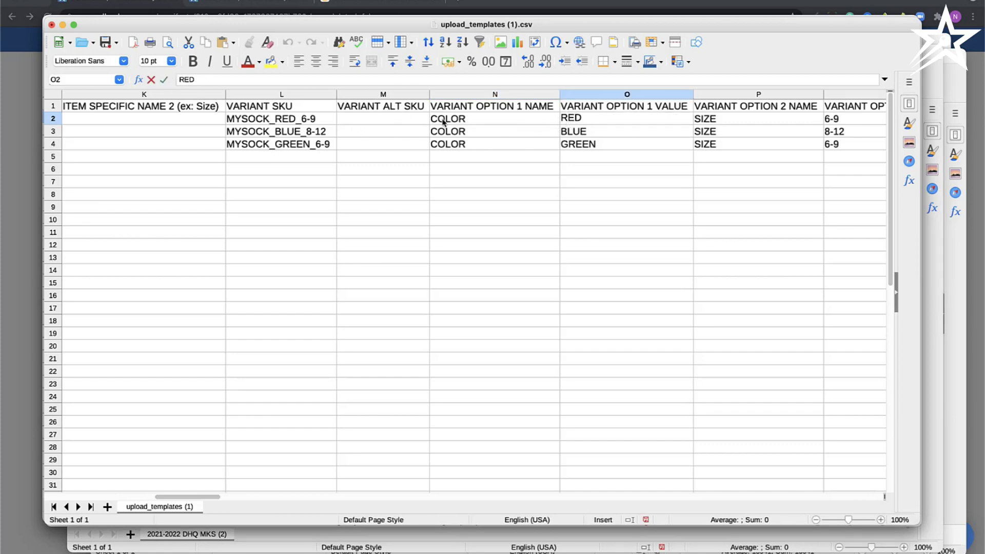
left_click(728, 124)
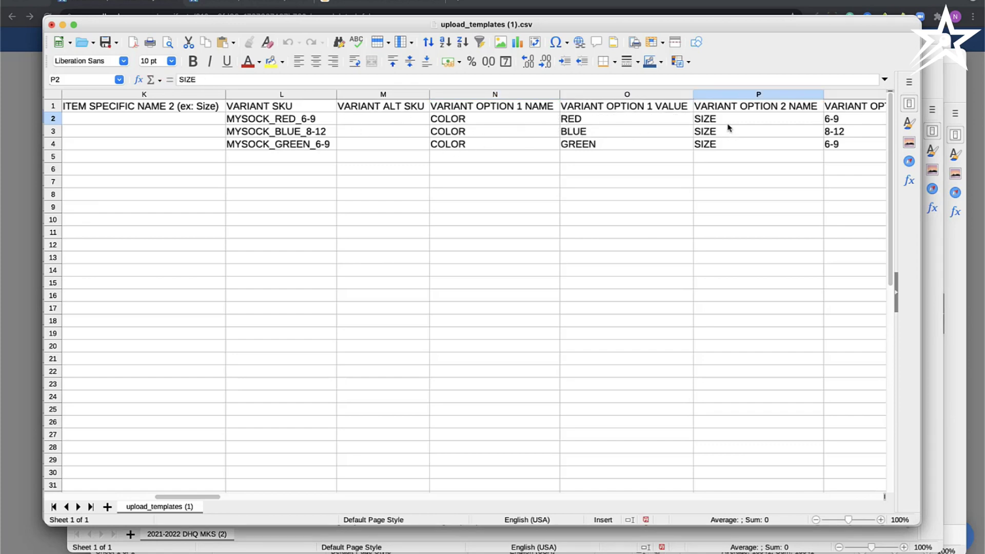
key("Escape")
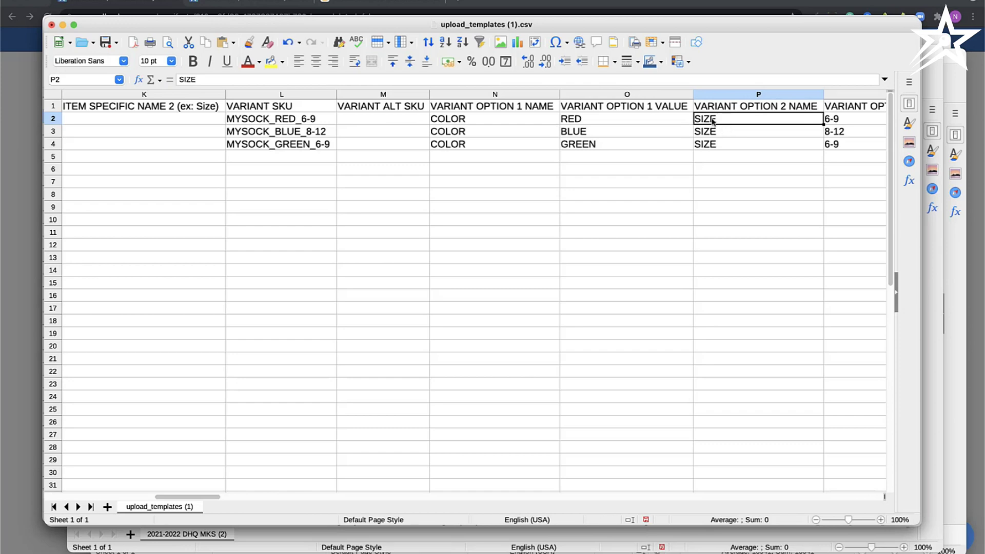
left_click(862, 125)
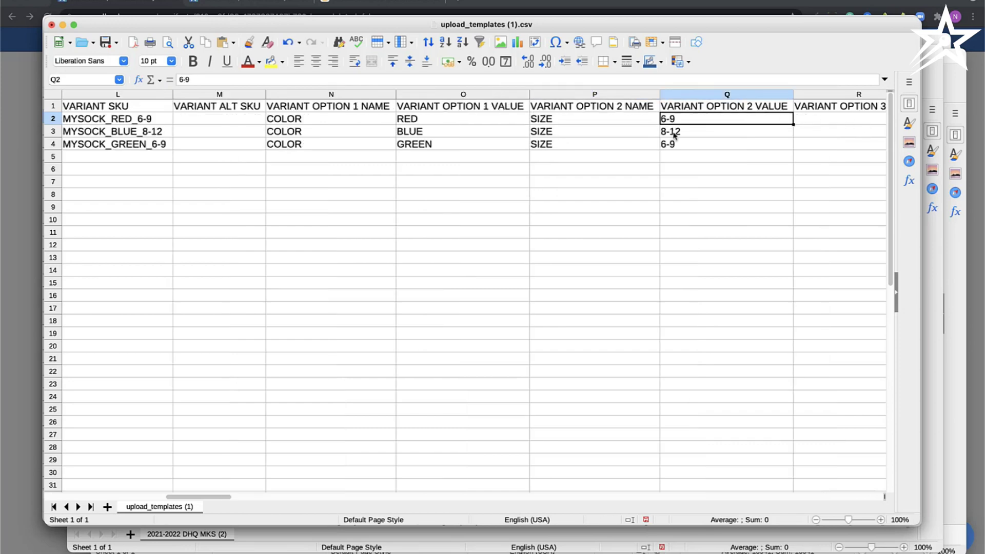
Review the variant cells of the RED, BLUE (8-12) and GREEN (6-9) sock rows
key("Left")
key("Left")
key("Left")
key("Left")
key("Right")
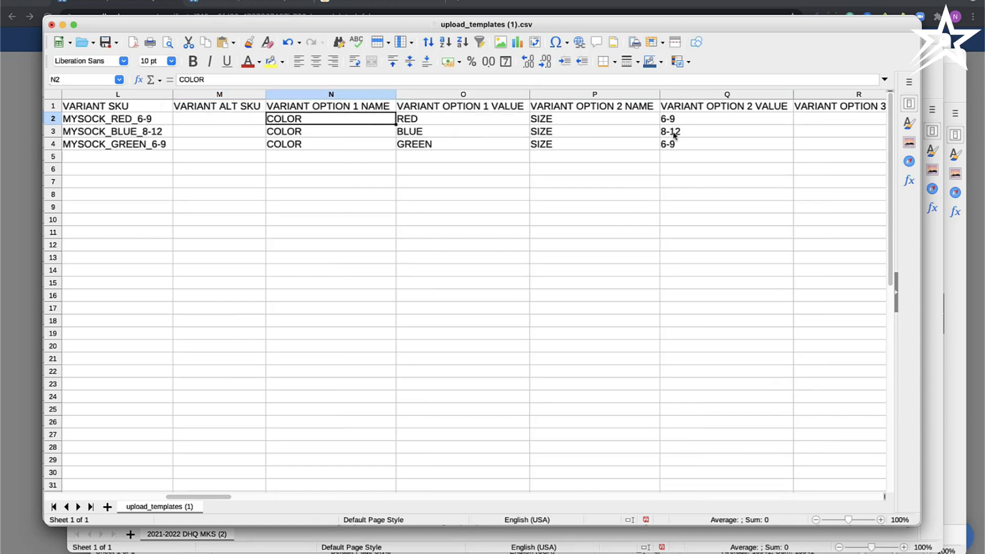
key("Right")
key("Right")
key("Right")
key("Left")
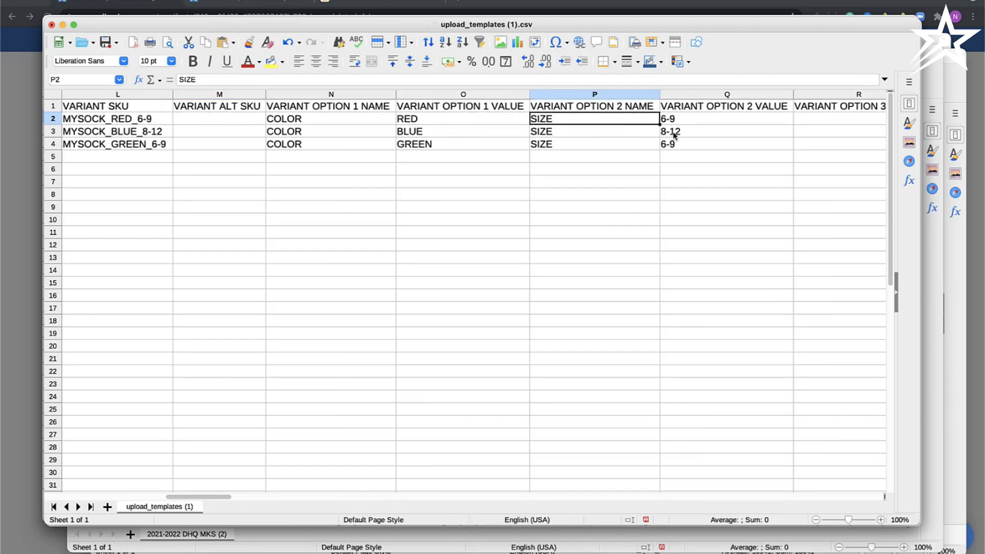
key("Right")
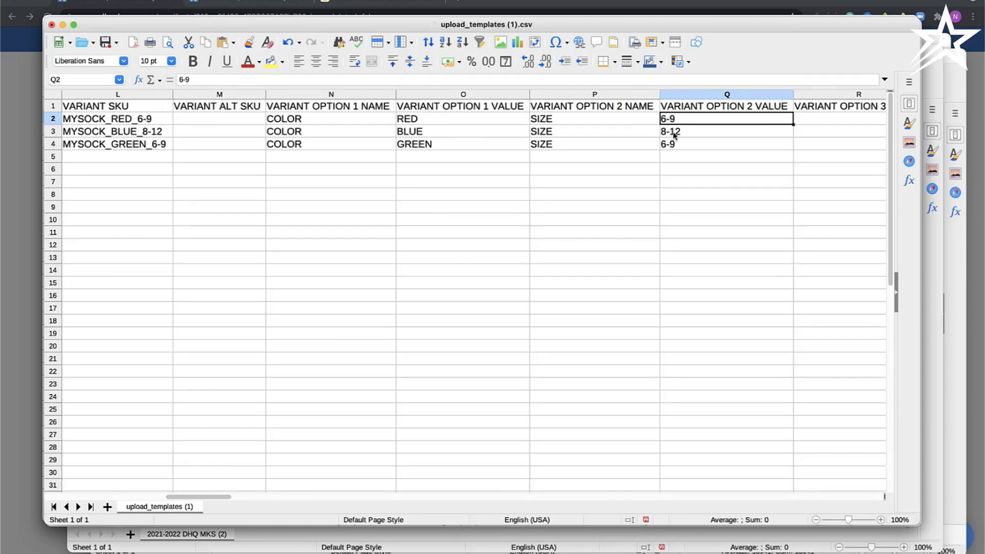
key("Left")
key("Left")
key("Left")
key("Left")
key("Left")
key("Left")
key("Left")
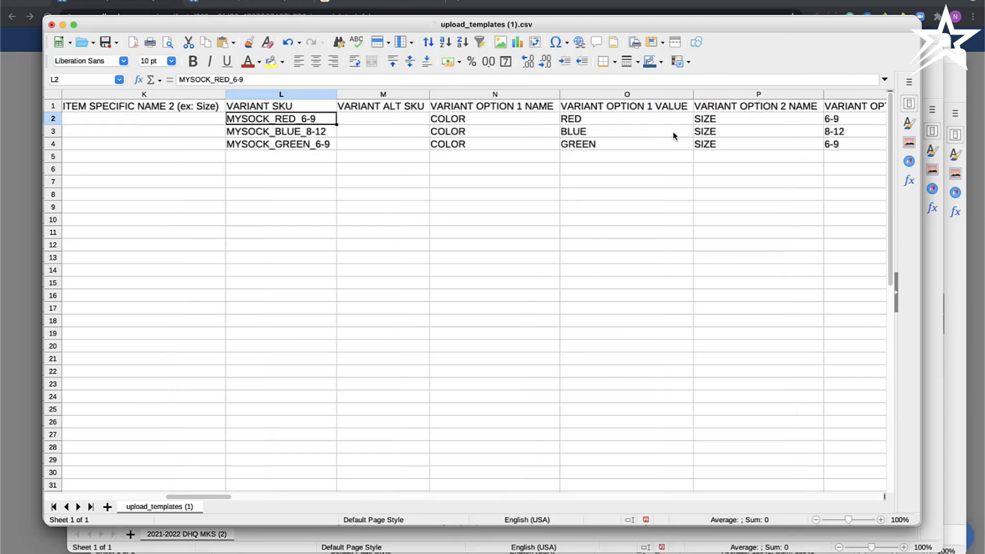
key("Right")
key("Right")
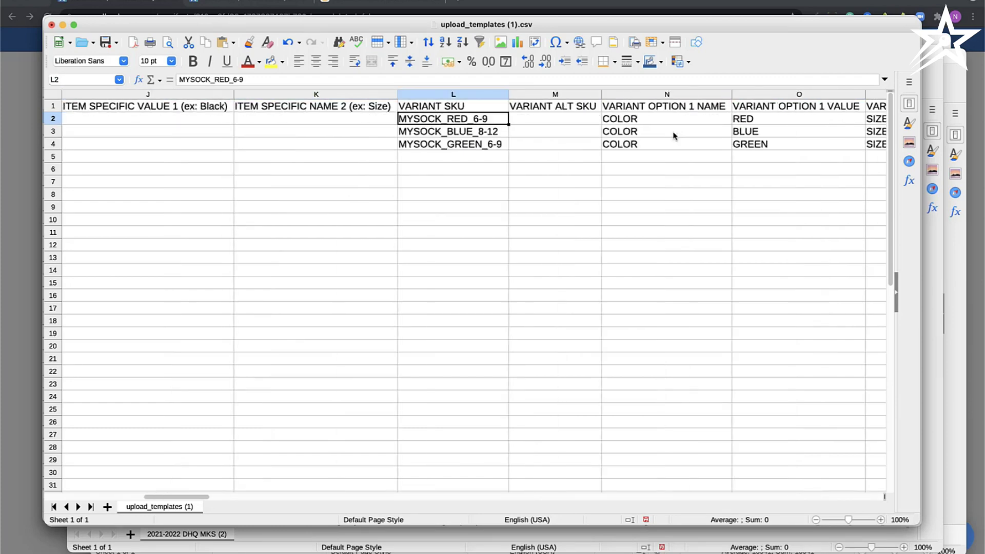
key("Down")
key("Right")
key("Right")
key("Right")
key("Right")
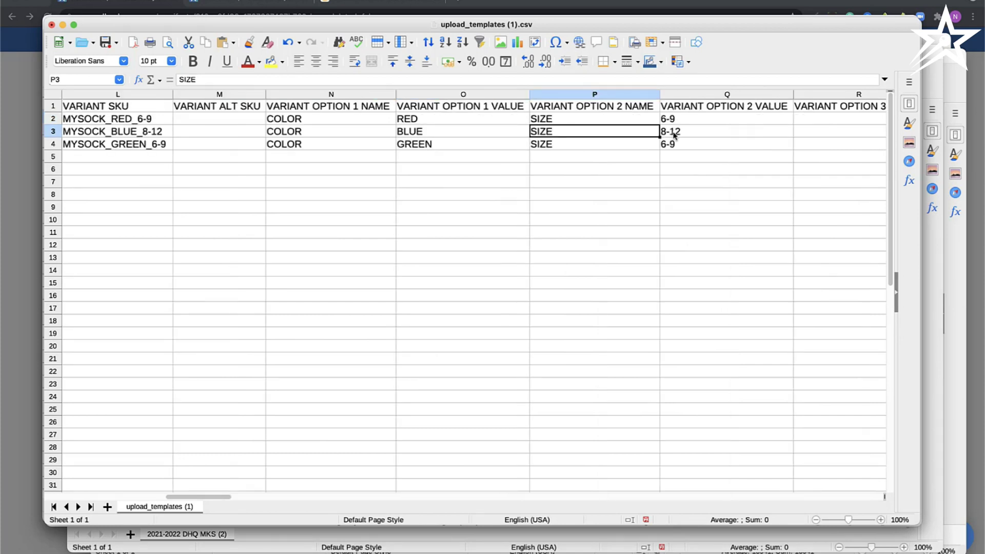
key("Right")
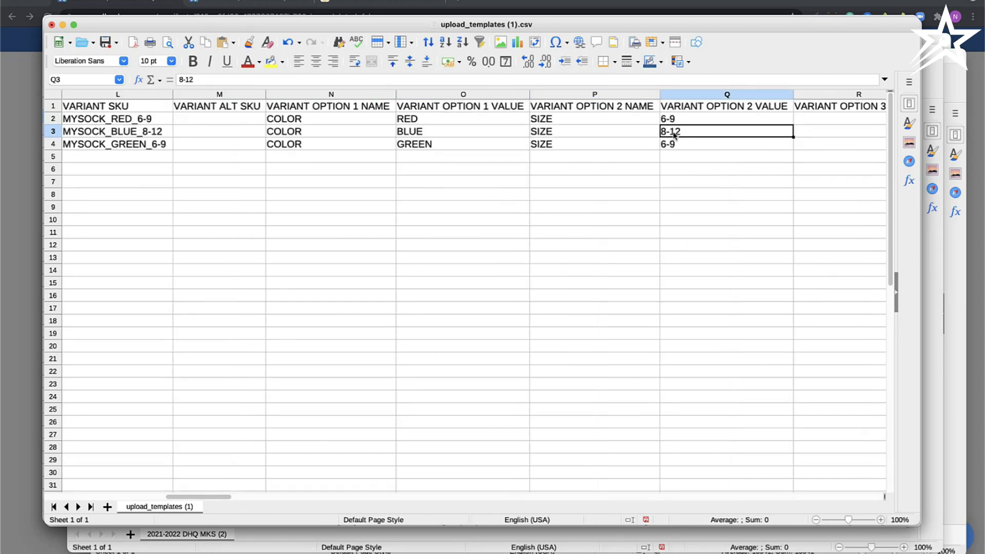
key("Left")
key("Left")
key("Left")
key("Left")
key("Left")
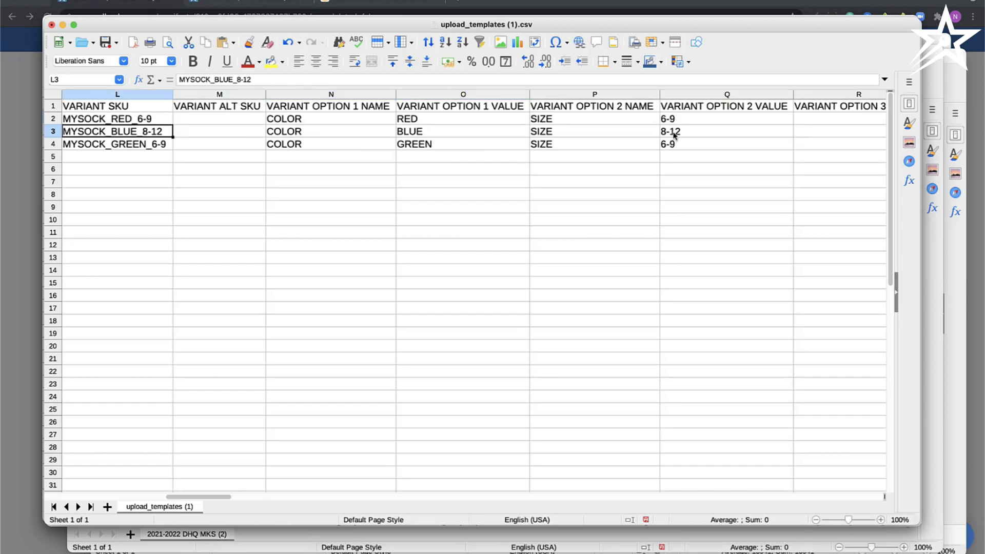
key("Down")
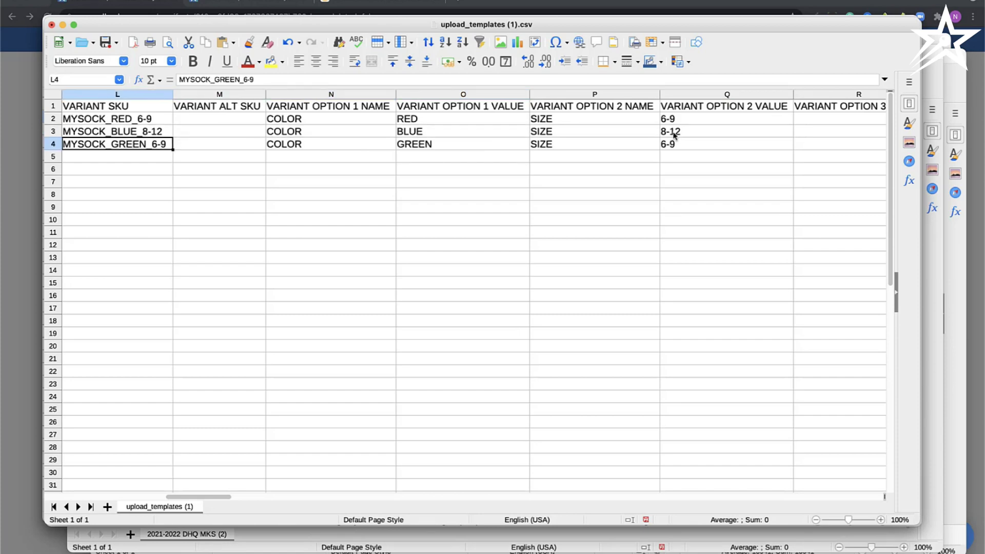
key("Right")
key("Right")
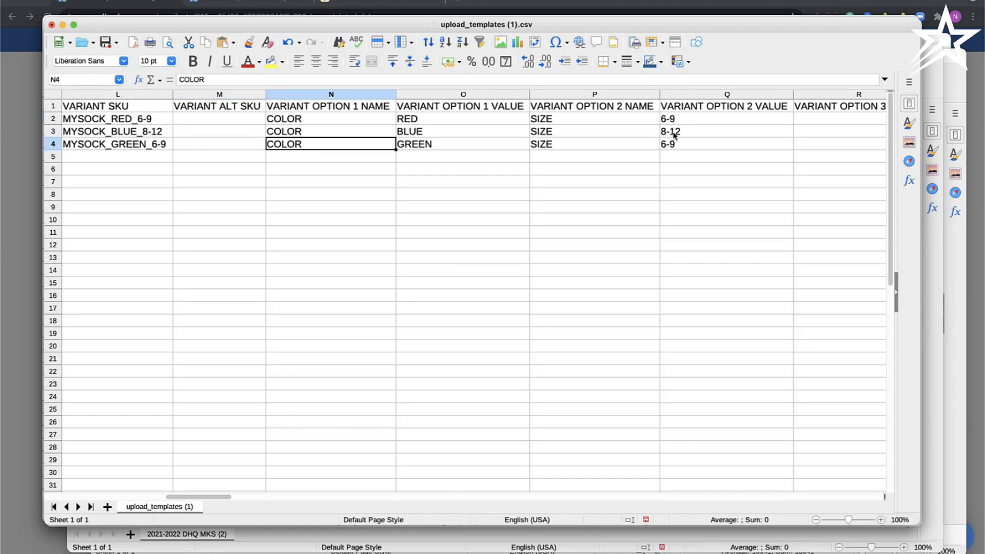
key("Right")
key("Right")
key("Right")
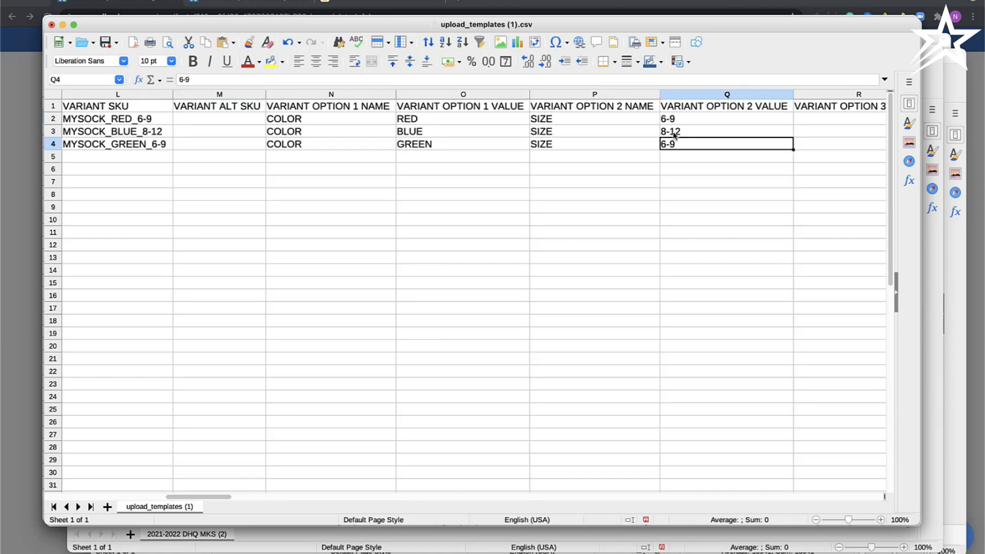
key("Left")
key("Left")
key("Left")
key("Left")
key("Left")
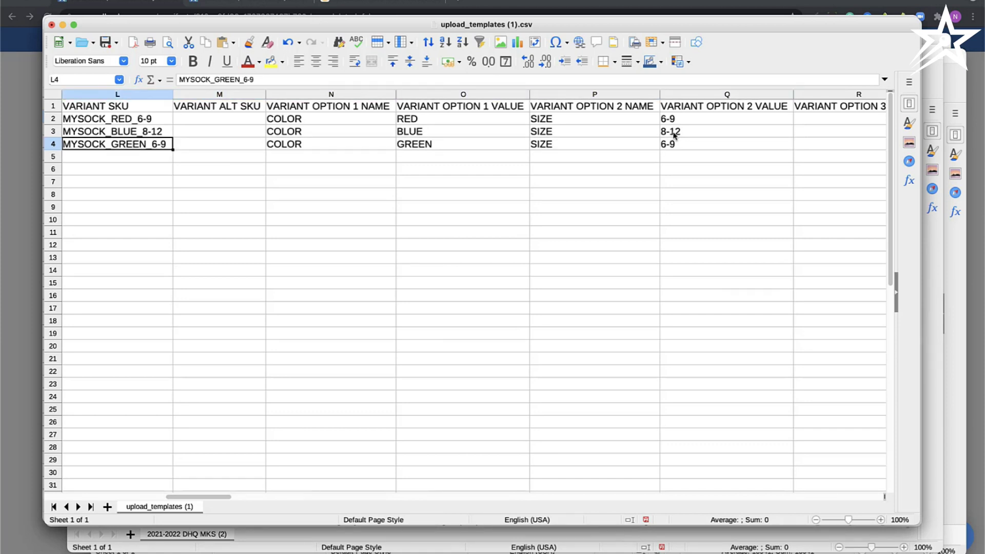
key("Up")
key("Up")
key("Down")
key("Down")
key("Up")
scroll(674, 135, "left", 10)
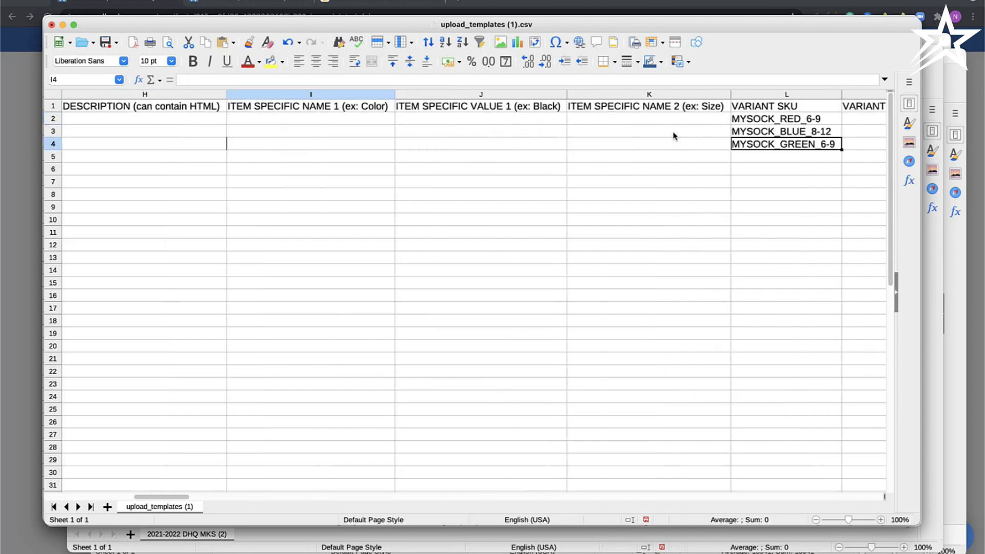
key("Left")
key("Left")
key("Left")
key("Left")
scroll(674, 135, "left", 5)
key("Left")
key("Left")
key("Left")
key("Left")
key("Left")
key("Left")
key("Left")
key("Right")
key("Right")
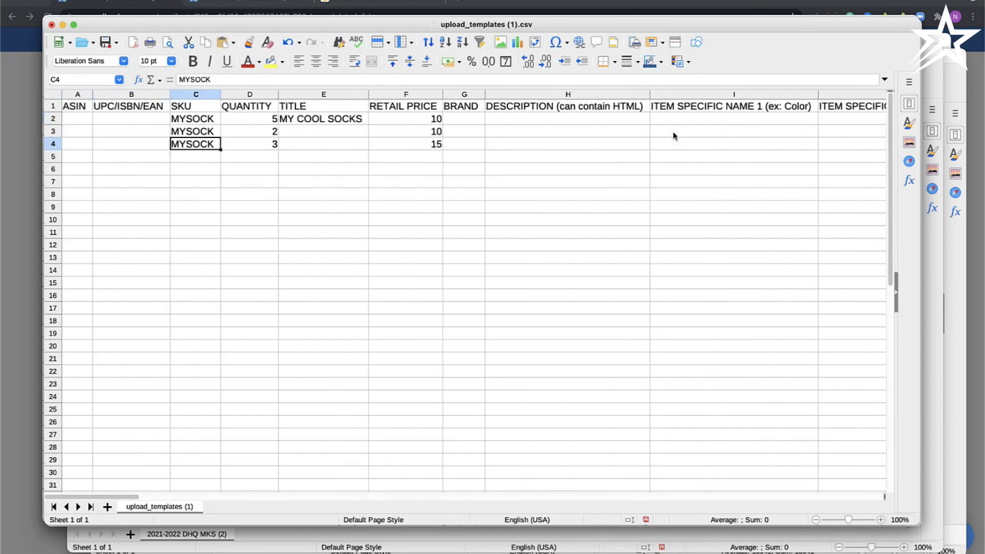
key("Up")
key("Up")
key("Down")
key("Down")
key("Up")
key("Up")
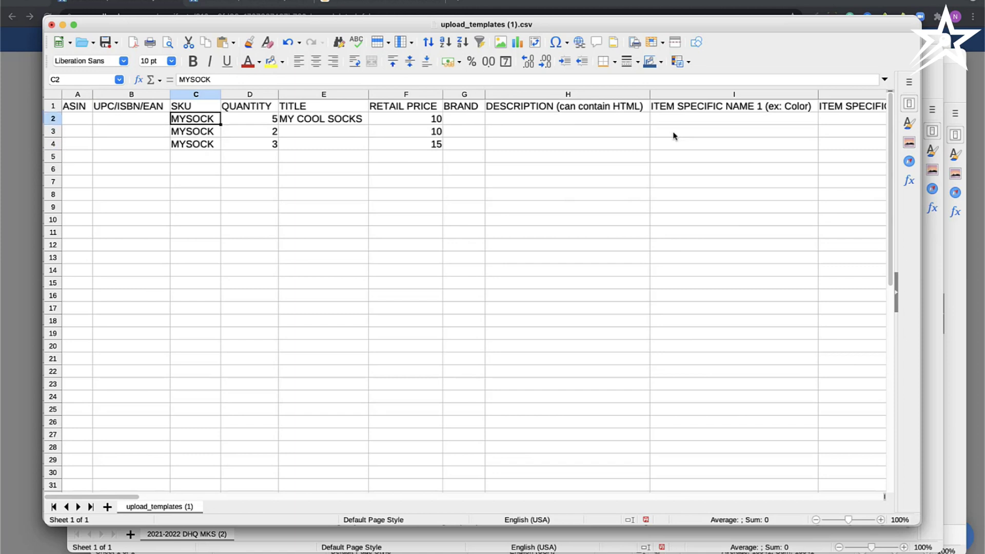
key("Down")
key("Down")
key("Up")
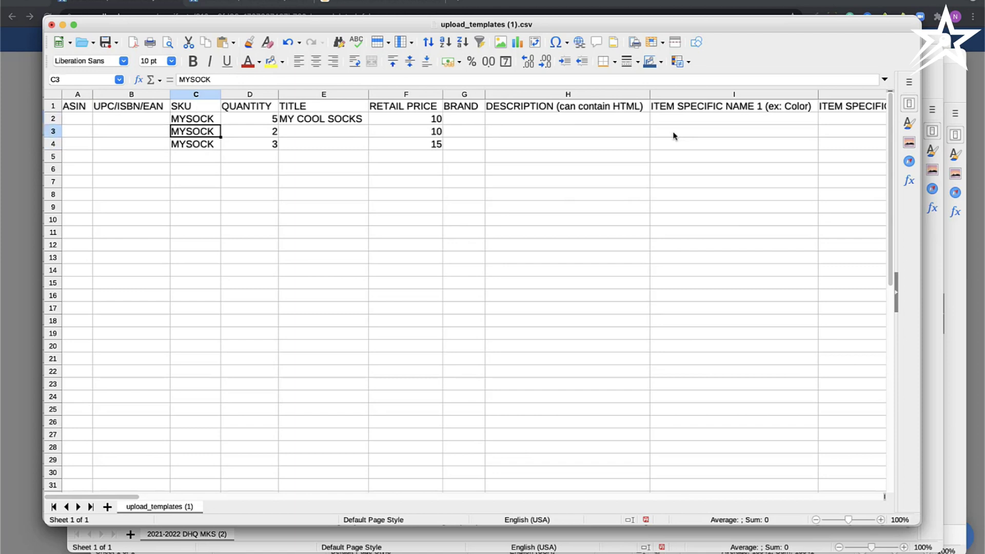
key("Up")
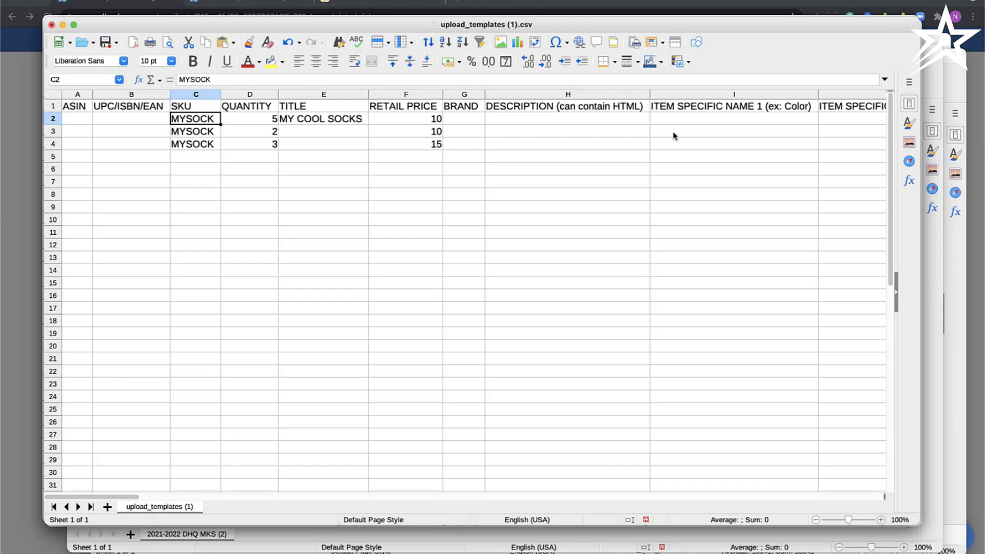
key("Down")
key("Right")
key("Up")
key("Left")
key("Down")
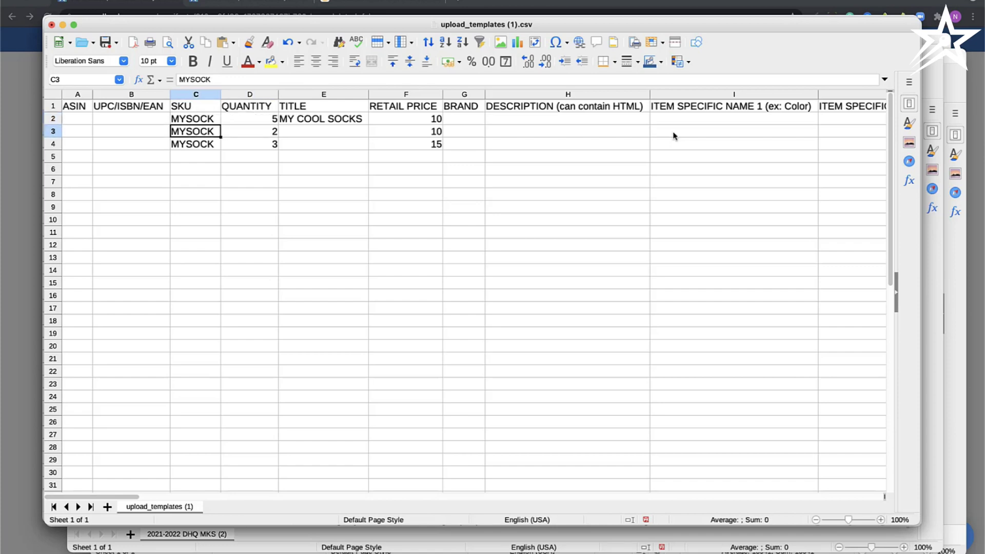
key("Down")
key("Down")
key("Up")
key("Up")
key("Up")
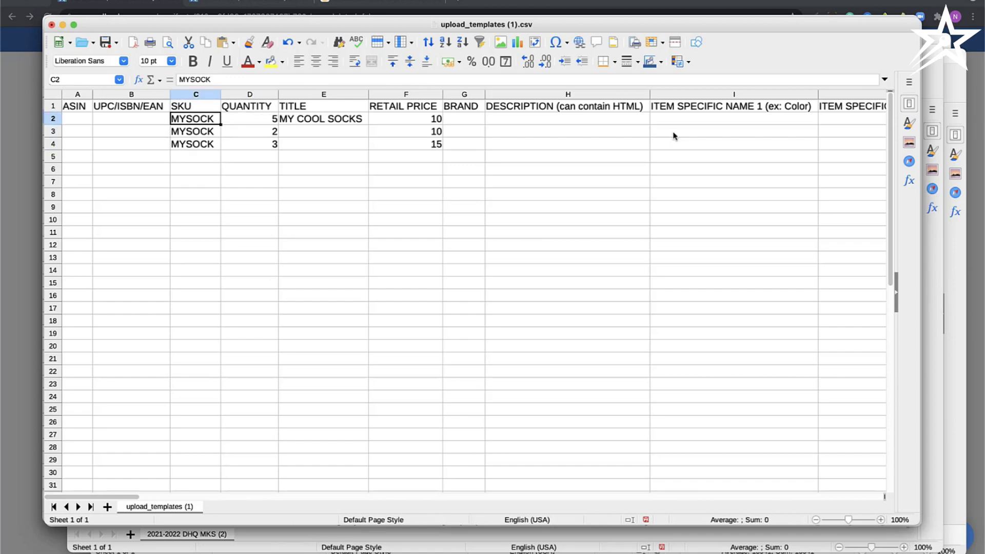
key("Down")
key("Up")
key("Down")
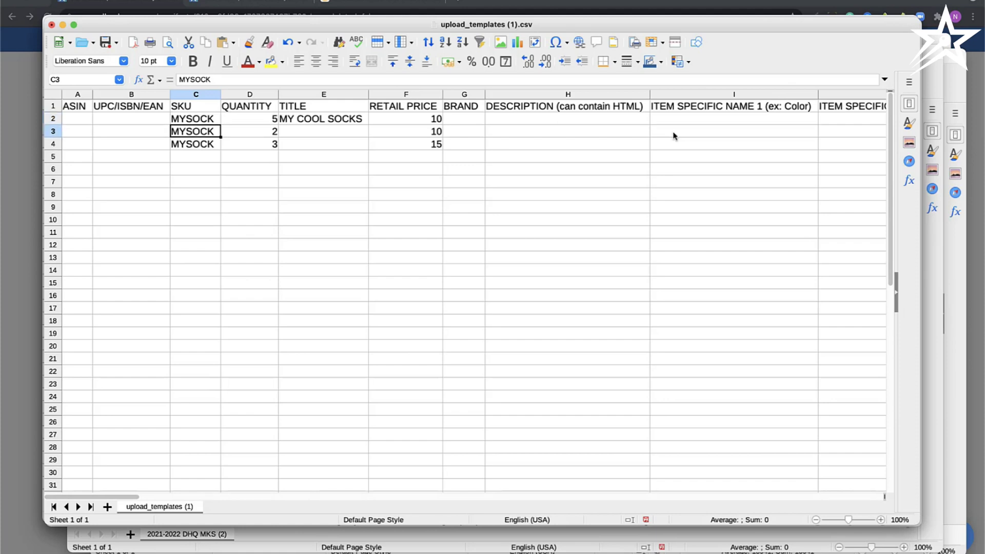
key("Down")
key("Up")
key("Right")
key("Right")
key("Up")
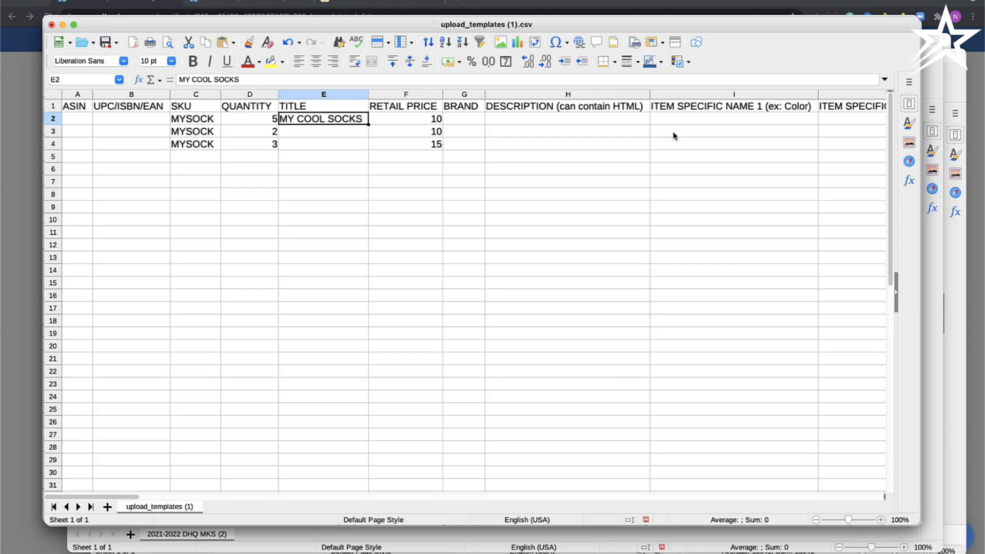
key("Left")
key("Down")
key("Down")
key("Up")
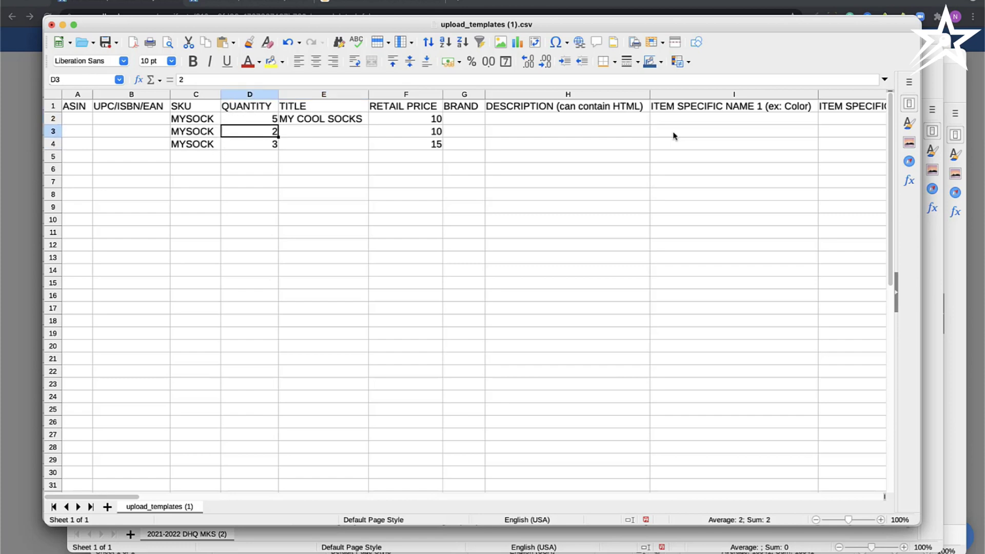
key("Up")
key("Right")
key("Right")
key("Down")
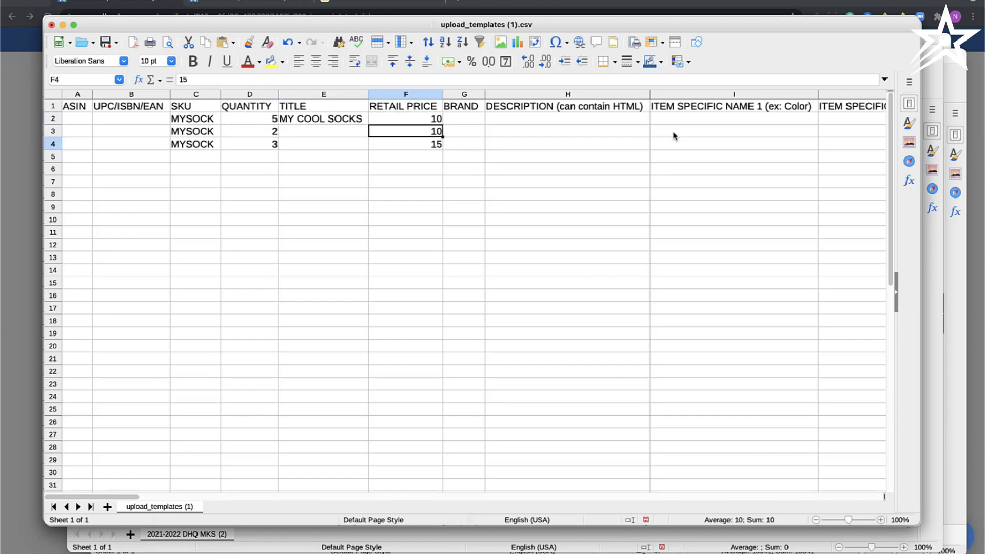
key("Up")
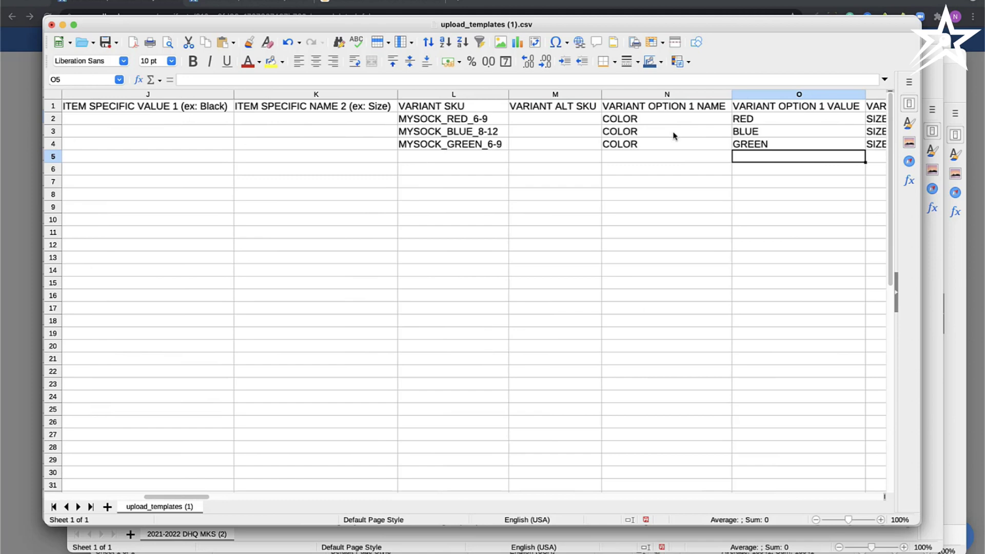
key("Left")
key("Left")
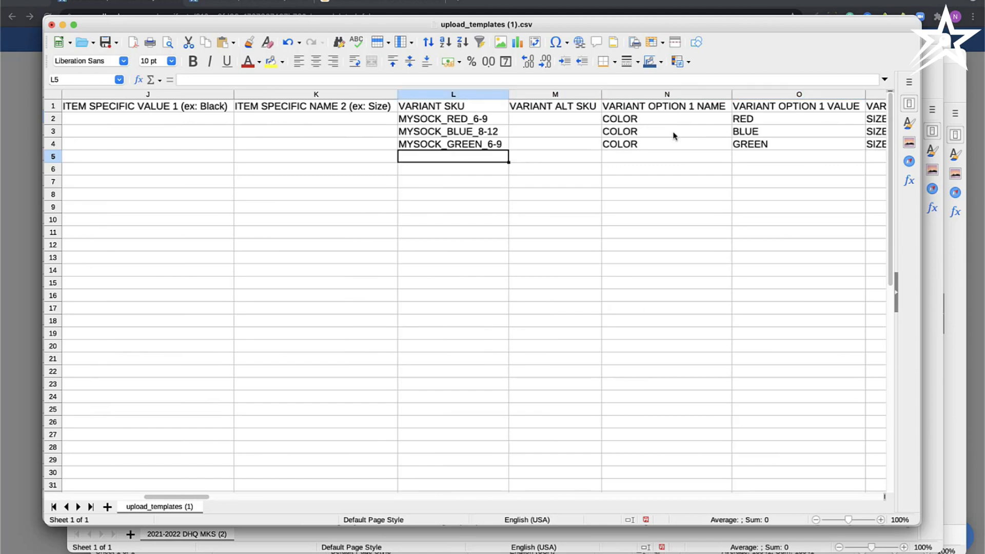
Fill row 5 with variant SKU MYSHOE_BLACK_9, COLOR BLACK and SIZE 9
type("MYSHOE_")
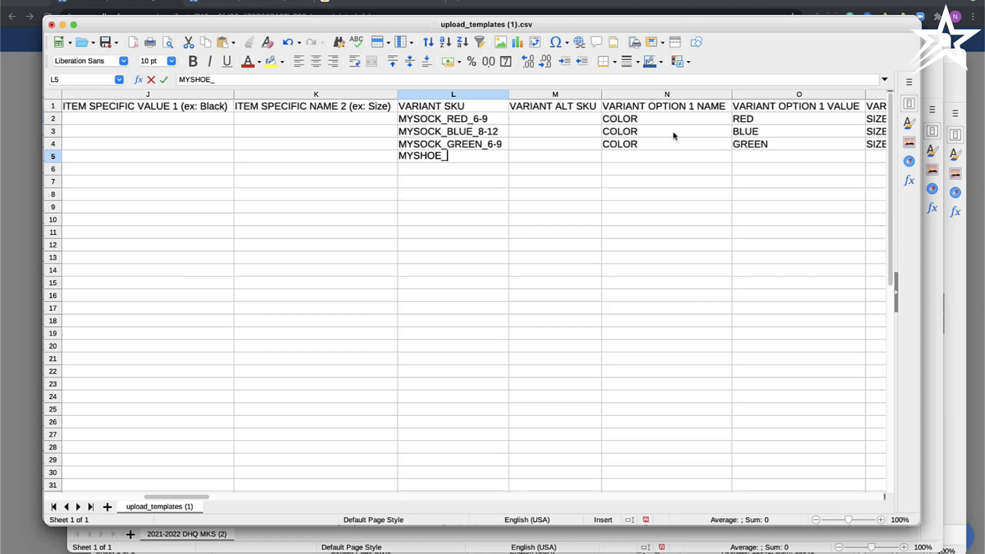
type("BLACK_9")
key("Return")
key("Up")
key("Right")
key("Right")
type("CO")
key("Tab")
type("BLACK")
key("Tab")
type("S")
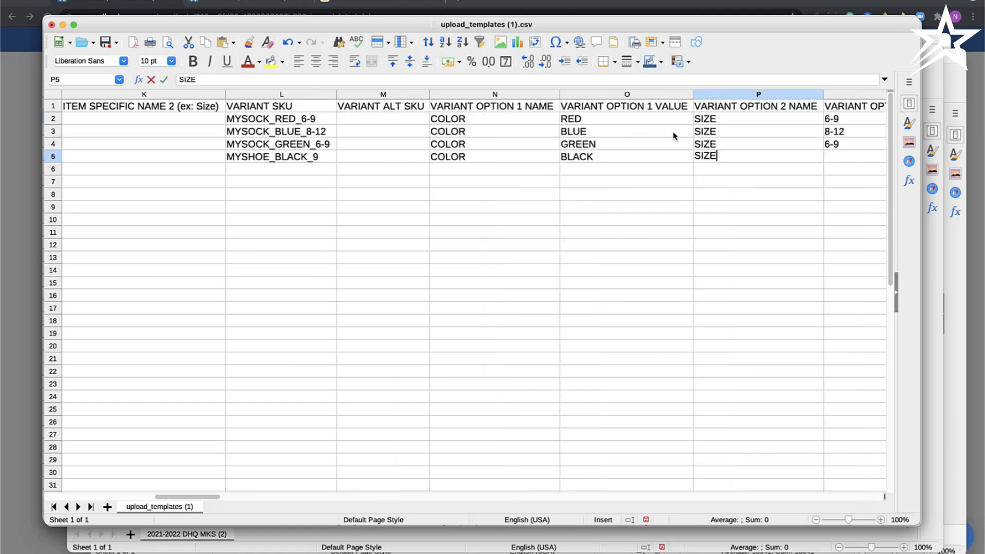
key("Tab")
type("9")
key("Return")
Enter the row 6 variant SKU MYSHOE_BROWN_10 by editing the copied black-shoe SKU
key("Left")
key("Left")
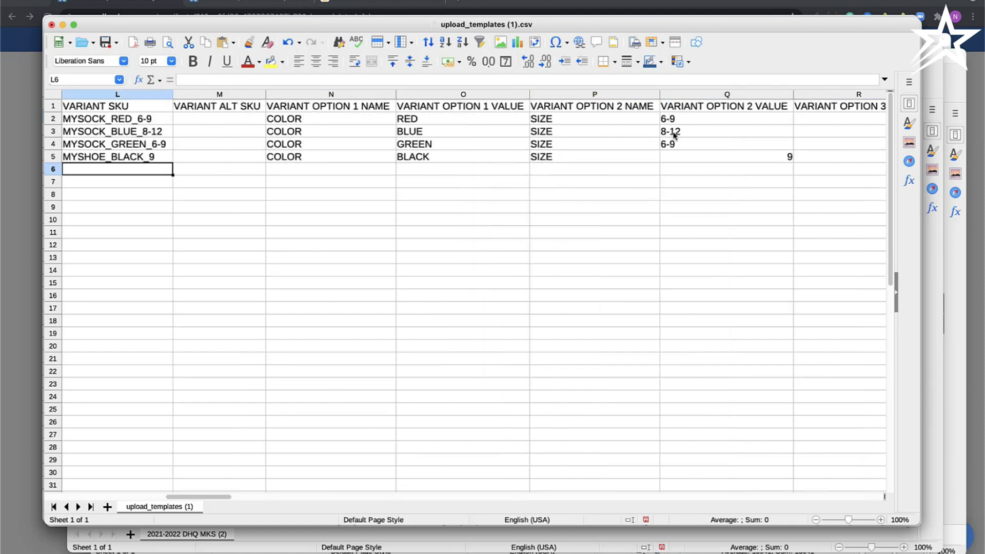
type("MY")
key("Left")
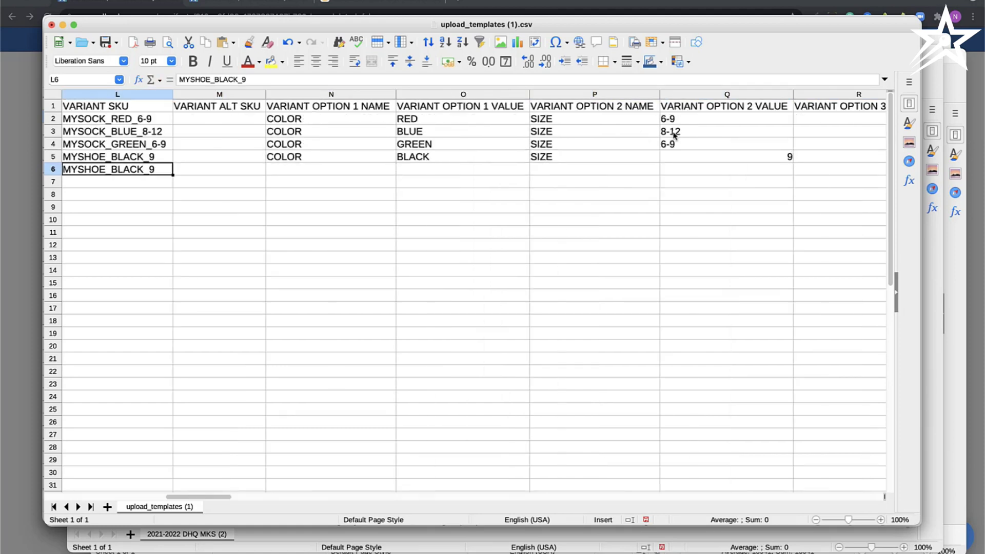
left_click(288, 170)
left_click(235, 81)
key("BackSpace")
key("BackSpace")
key("BackSpace")
key("BackSpace")
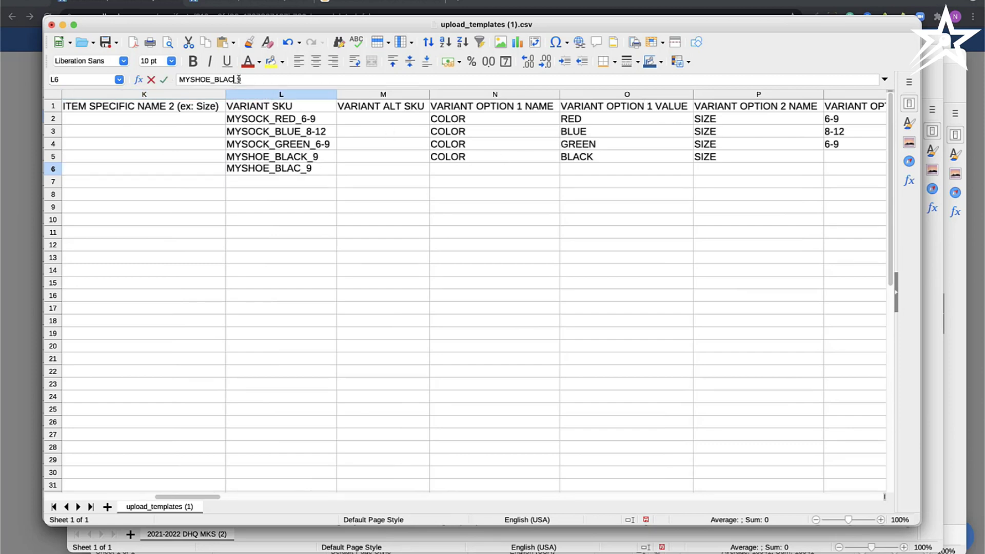
type("ROWN")
key("BackSpace")
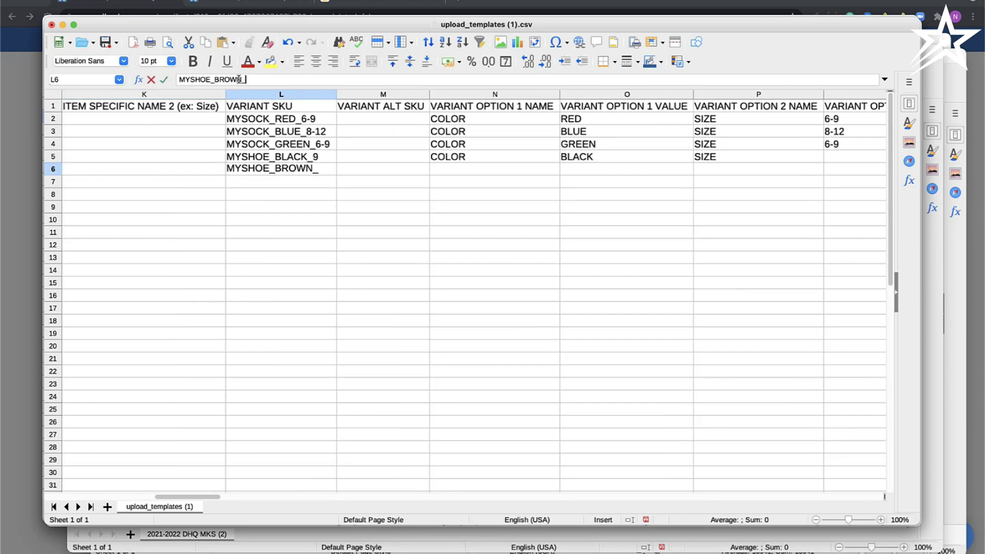
type("10")
key("Tab")
key("Tab")
Give the brown shoe row COLOR BROWN and SIZE 10
type("COO")
key("BackSpace")
type("LOR")
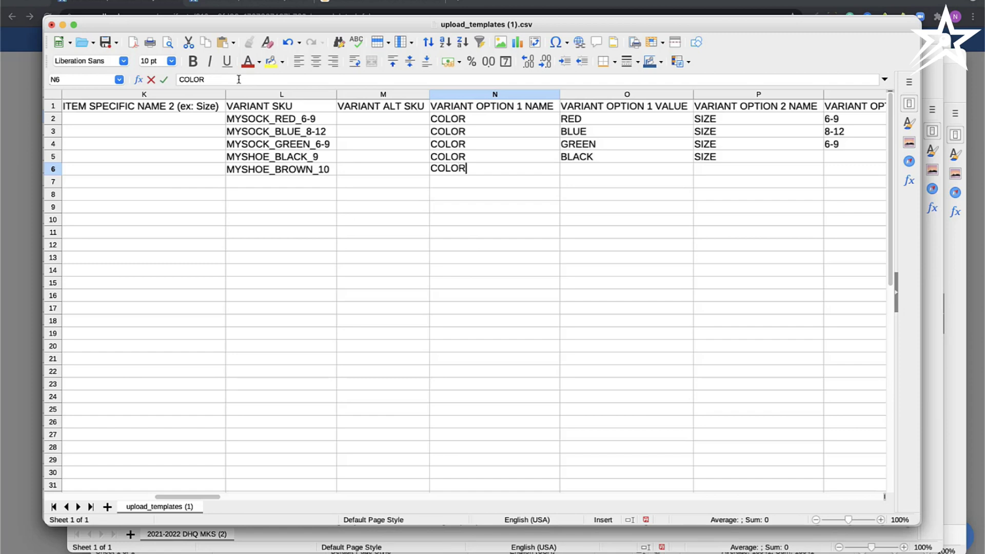
key("Tab")
type("BROWN")
key("Tab")
type("SIZE")
key("Tab")
type("10")
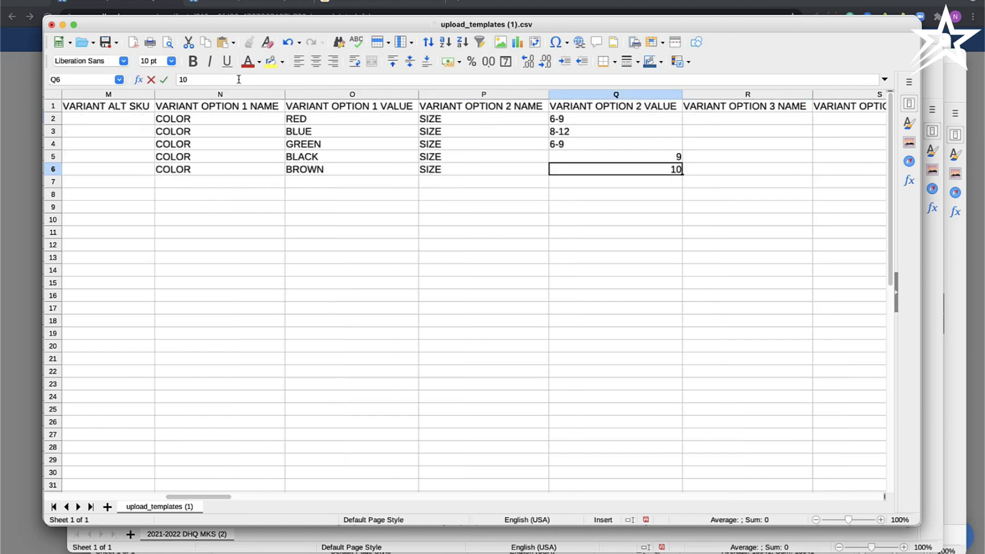
key("Tab")
key("Left")
key("Right")
key("Right")
Enter the parent SKU MYSHOE for the shoe rows, correcting the MYSHOW typos
key("Home")
key("Up")
key("Right")
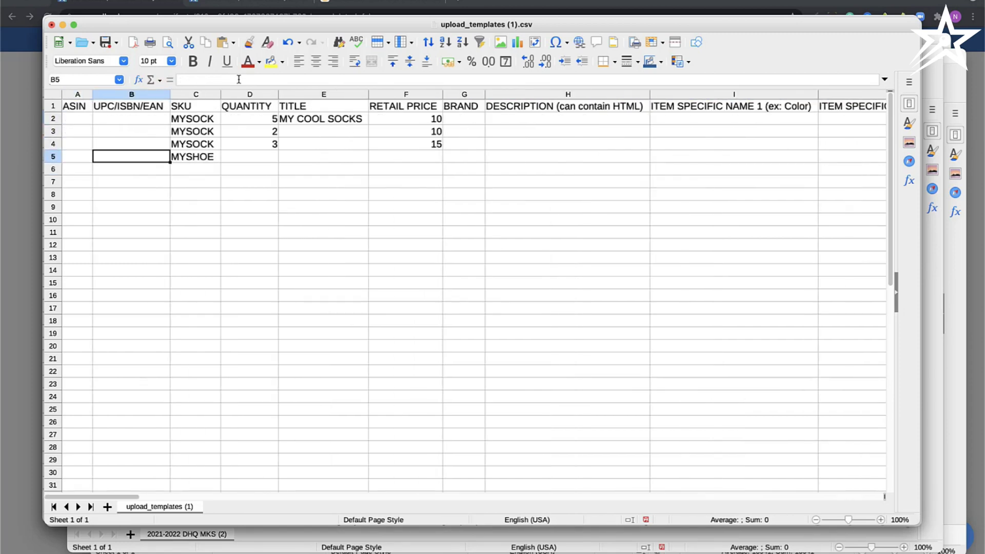
key("Down")
key("Right")
type("MYSHOW")
key("Return")
key("Left")
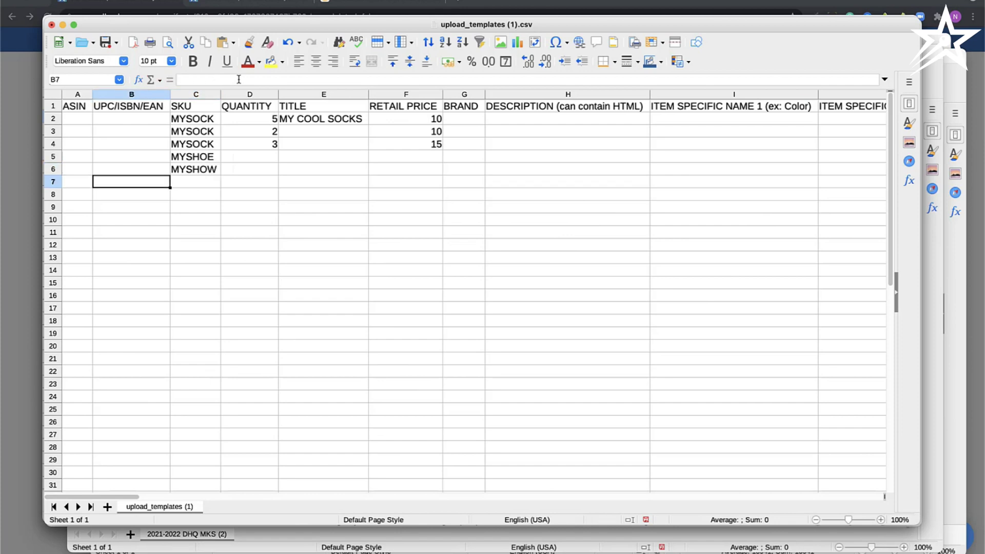
key("Up")
key("Right")
left_click(231, 81)
key("BackSpace")
type("E")
key("Return")
key("Return")
key("Up")
type("MYSHOW")
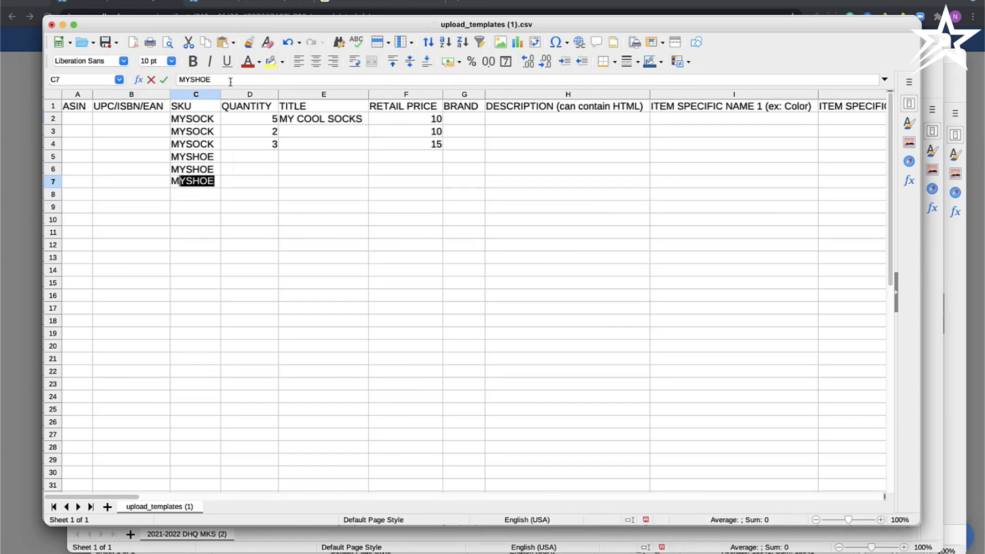
key("BackSpace")
key("BackSpace")
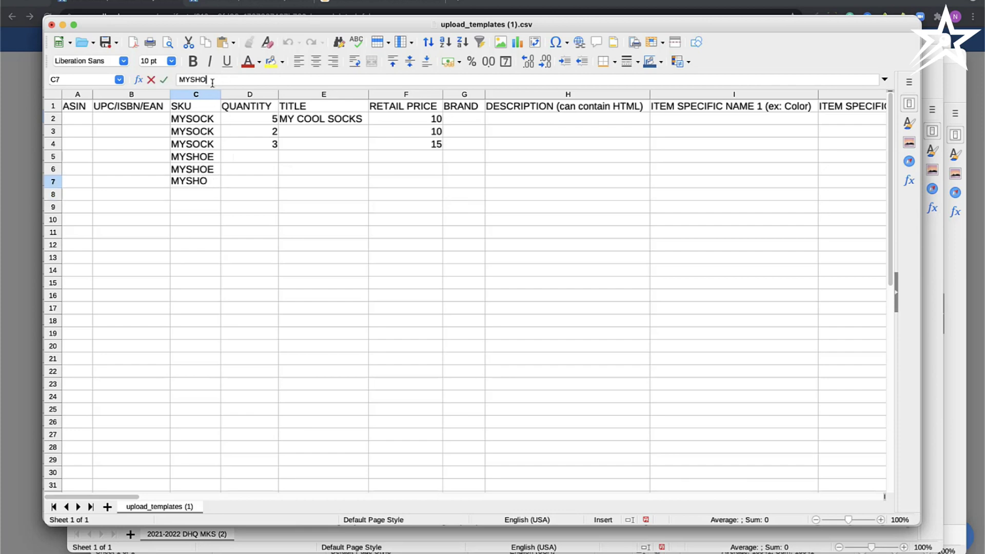
type("E")
Set the shoe quantities to 2 and 3 and clear the extra MYSHOE in row 7
left_click(259, 161)
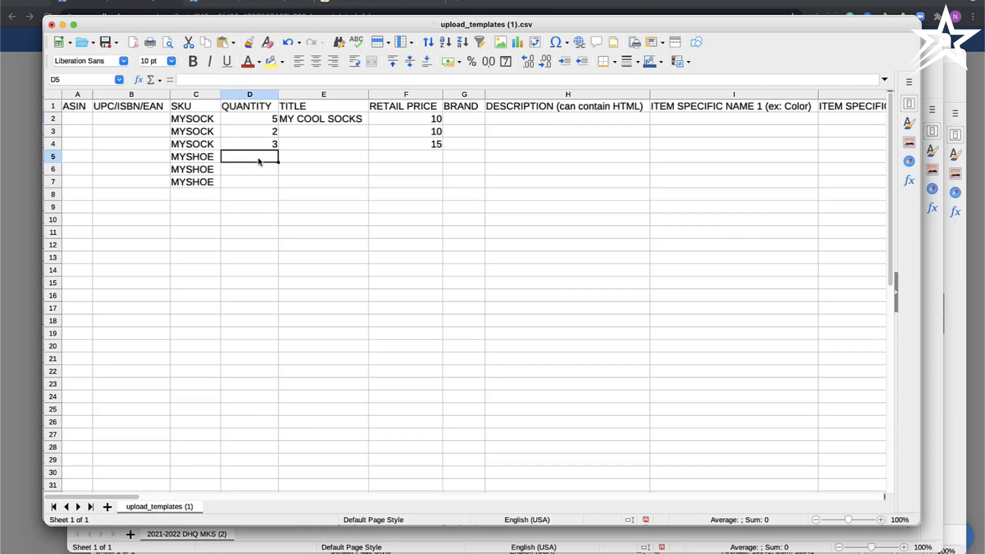
type("2")
key("Return")
type("3")
key("Return")
key("Left")
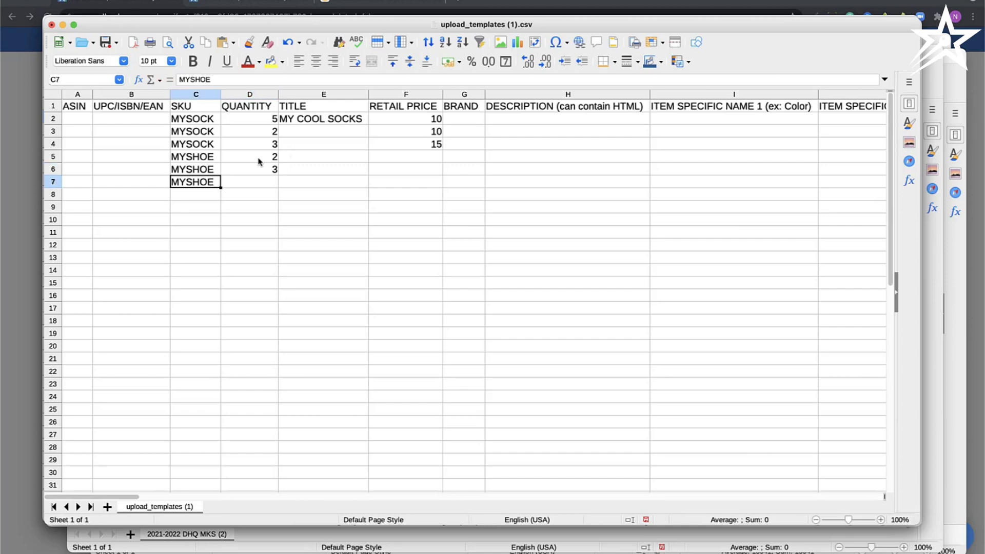
key("BackSpace")
key("Return")
Title the shoes MY COOL SHOES and price the two rows at 99 and 109
key("Up")
key("Right")
key("Right")
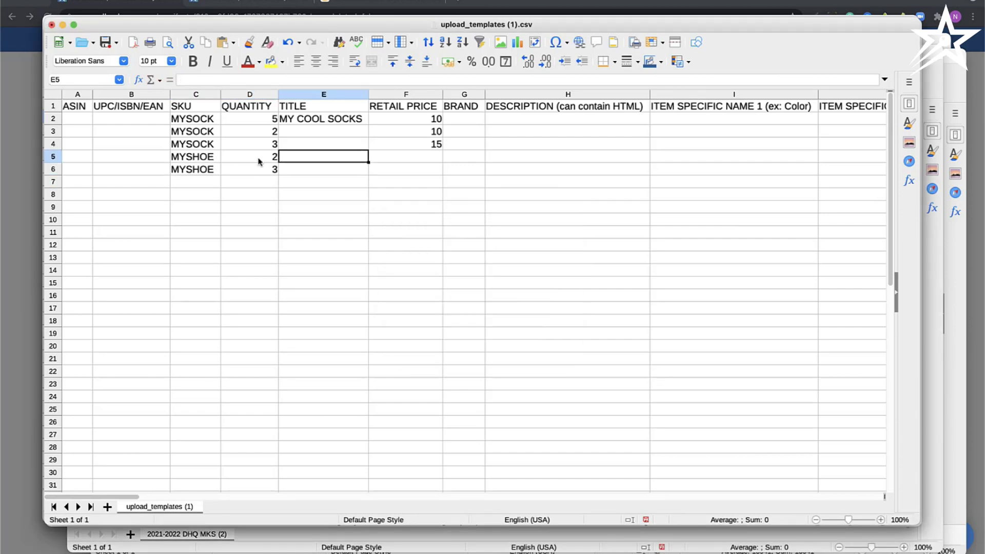
type("MY COOL SHOES")
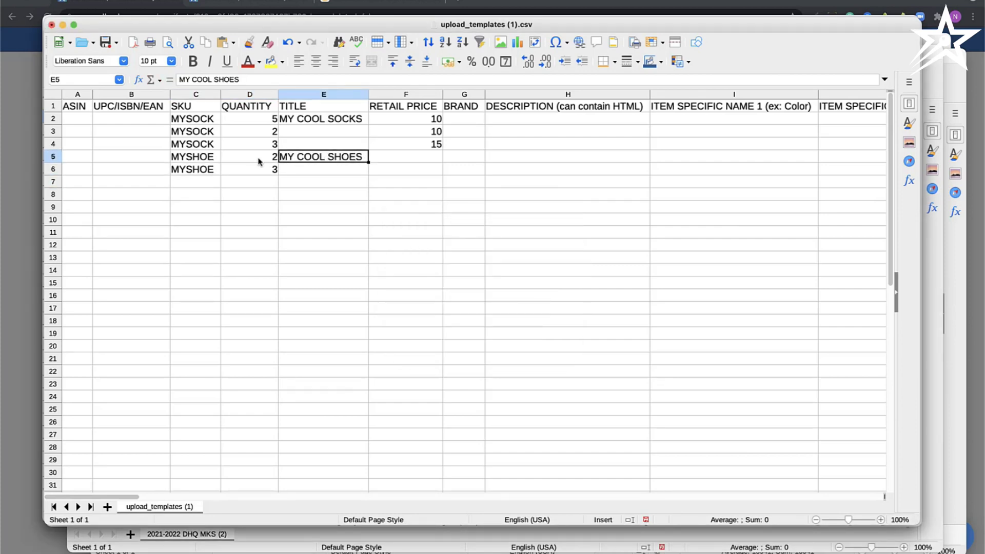
key("Tab")
type("99")
key("Return")
type("109")
key("Return")
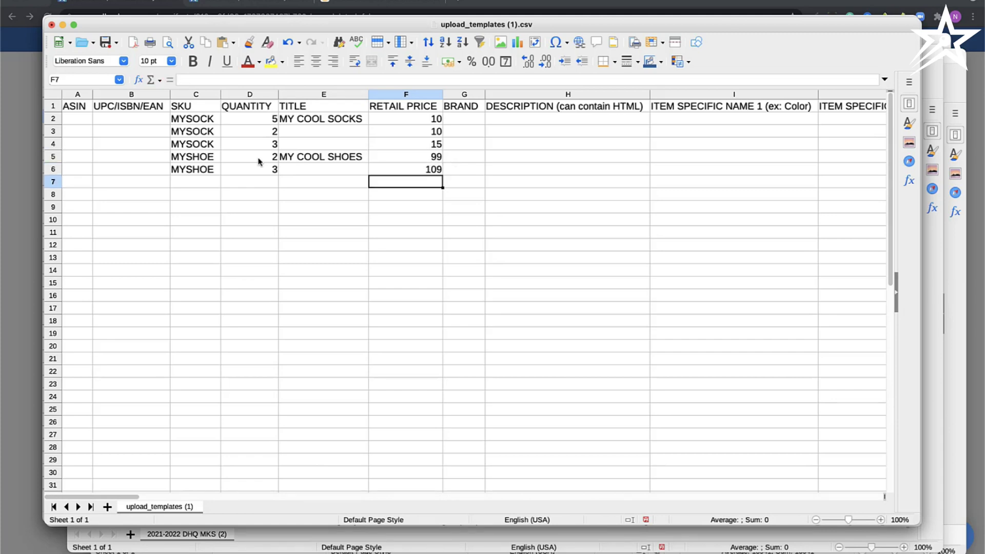
key("Up")
key("Left")
key("Left")
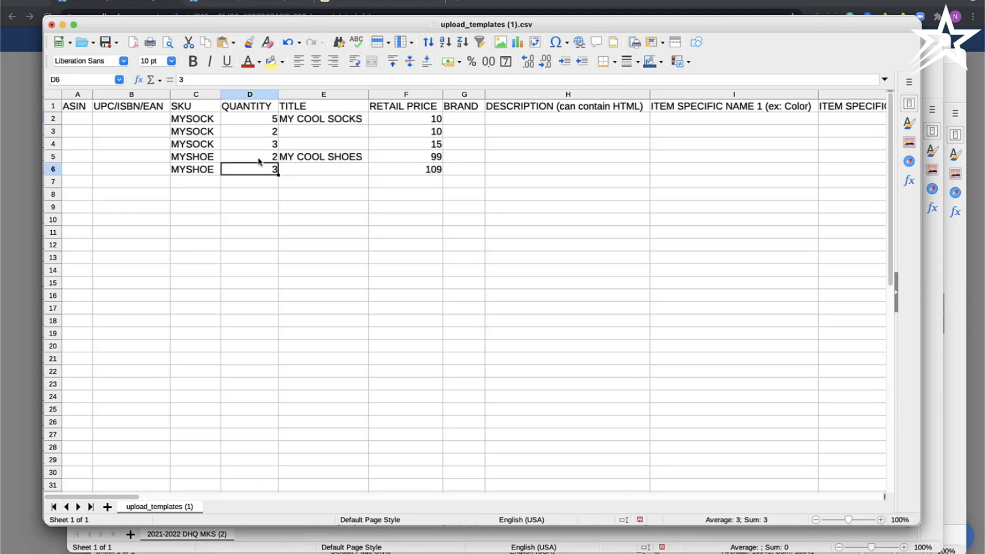
key("Left")
key("Left")
key("Up")
key("Up")
key("Up")
key("Up")
key("Left")
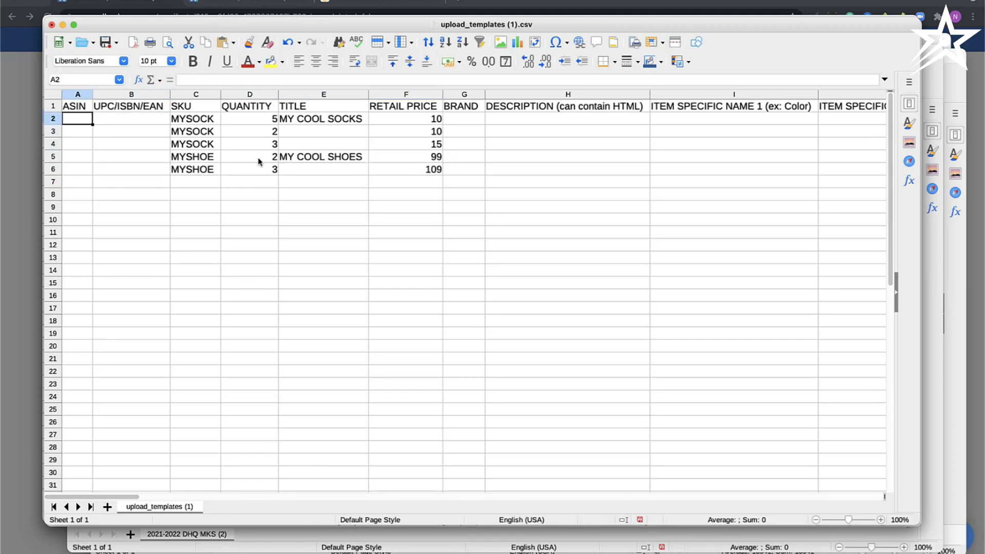
key("Right")
key("Down")
key("Right")
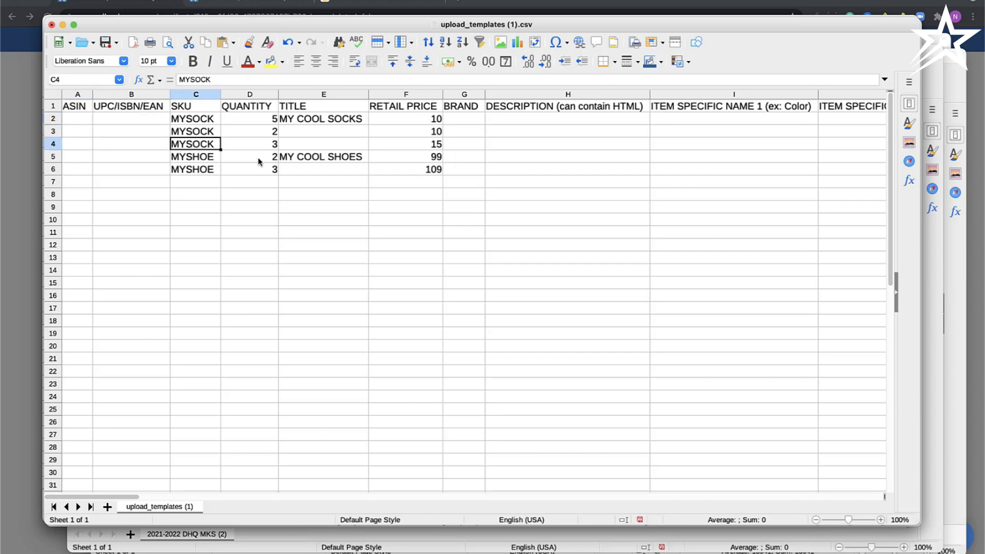
key("Up")
key("Left")
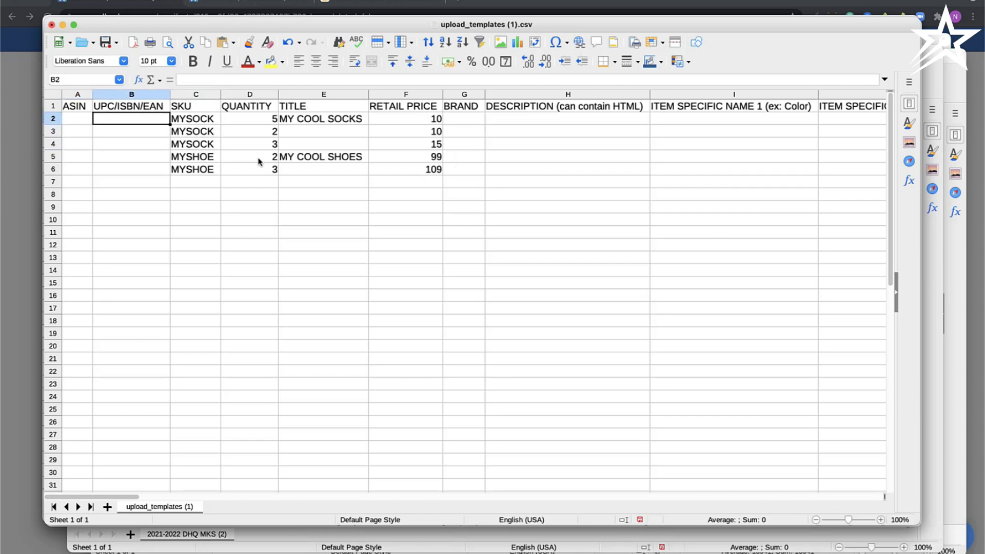
key("Down")
key("Down")
key("Down")
key("Up")
key("Up")
key("Up")
key("Down")
key("Down")
key("Down")
key("Down")
key("Down")
key("Up")
key("Up")
key("Up")
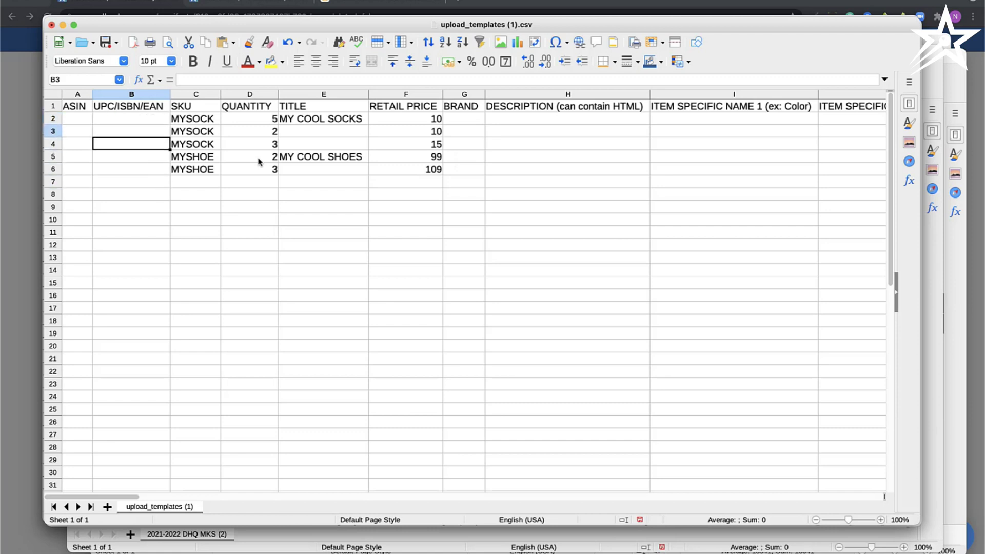
key("Up")
key("Up")
key("Left")
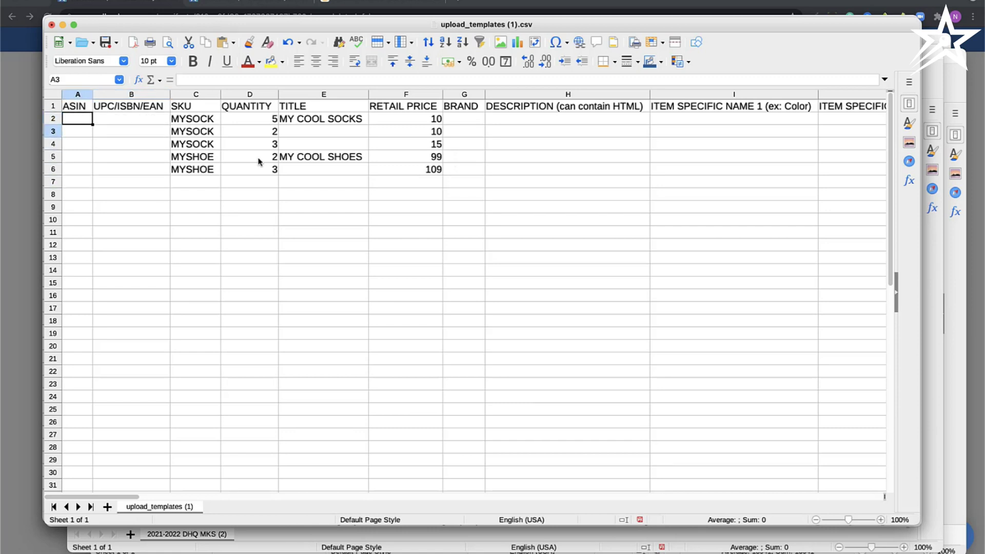
key("Down")
key("Down")
key("Down")
key("Down")
key("Up")
key("Up")
key("Up")
key("Up")
key("Down")
key("Down")
key("Down")
key("Down")
key("Right")
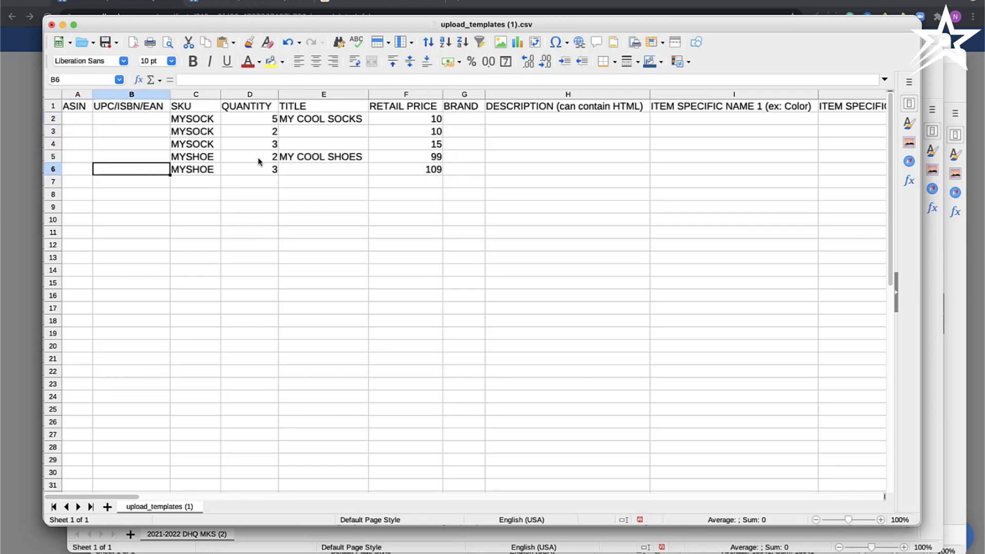
key("Right")
key("Left")
key("Right")
key("Up")
key("Up")
key("Up")
key("Up")
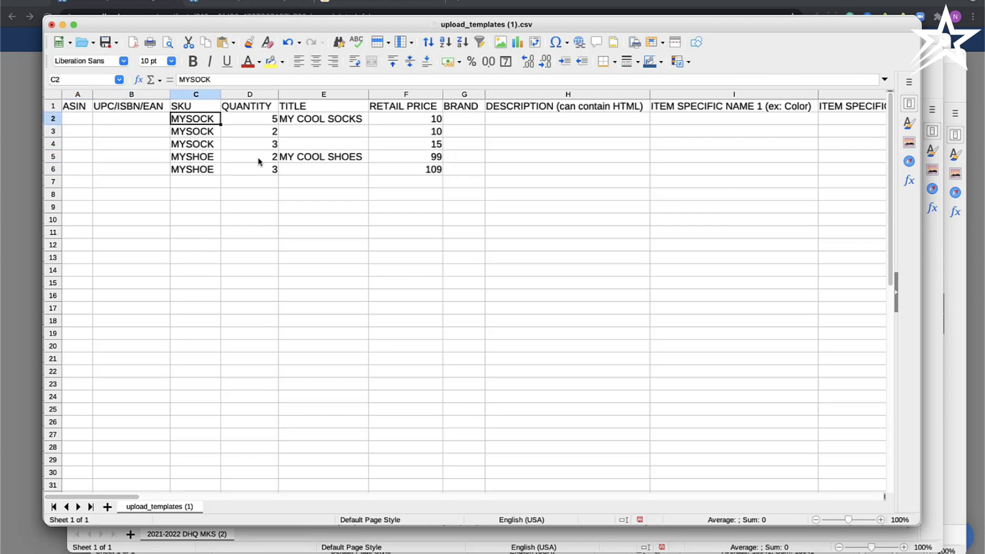
key("Right")
key("Right")
key("Right")
key("Right")
key("Right")
key("Left")
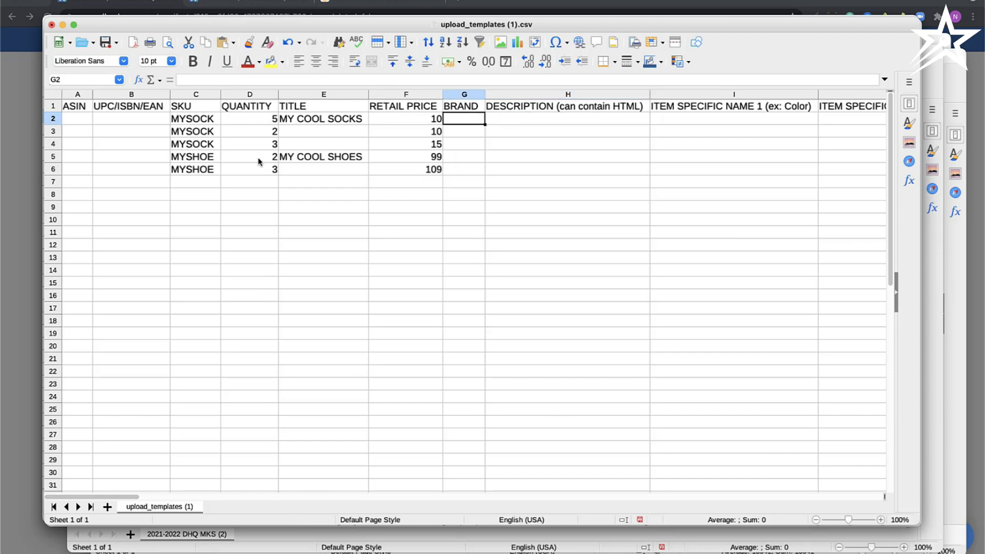
key("Left")
key("Right")
key("Right")
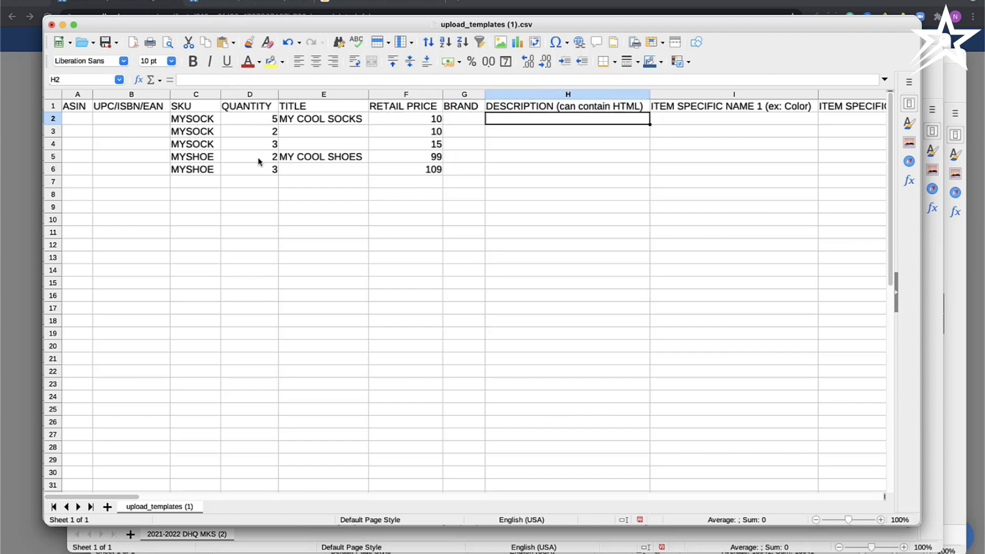
key("Left")
key("Left")
key("Left")
key("Left")
key("Left")
key("Left")
key("Left")
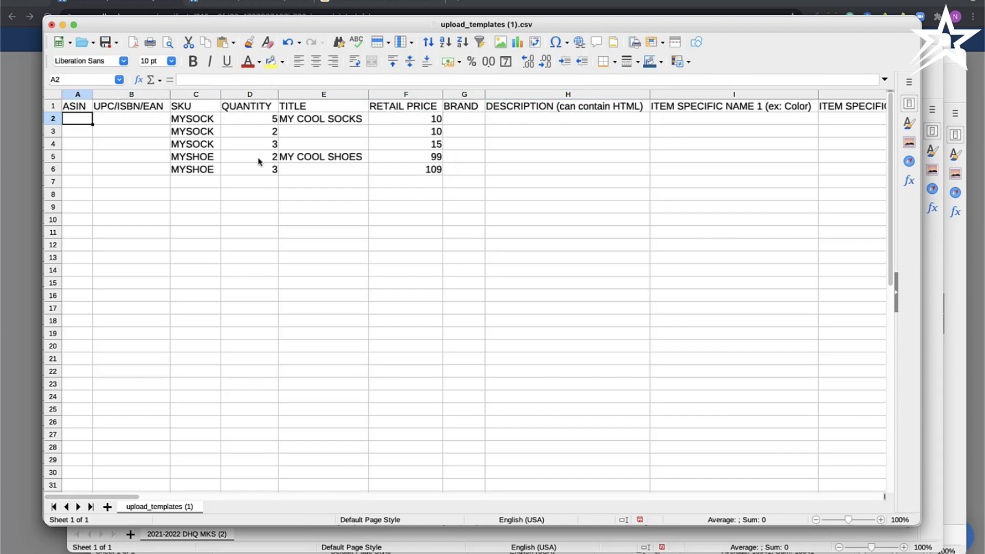
key("Right")
key("Right")
key("Right")
key("Right")
key("Right")
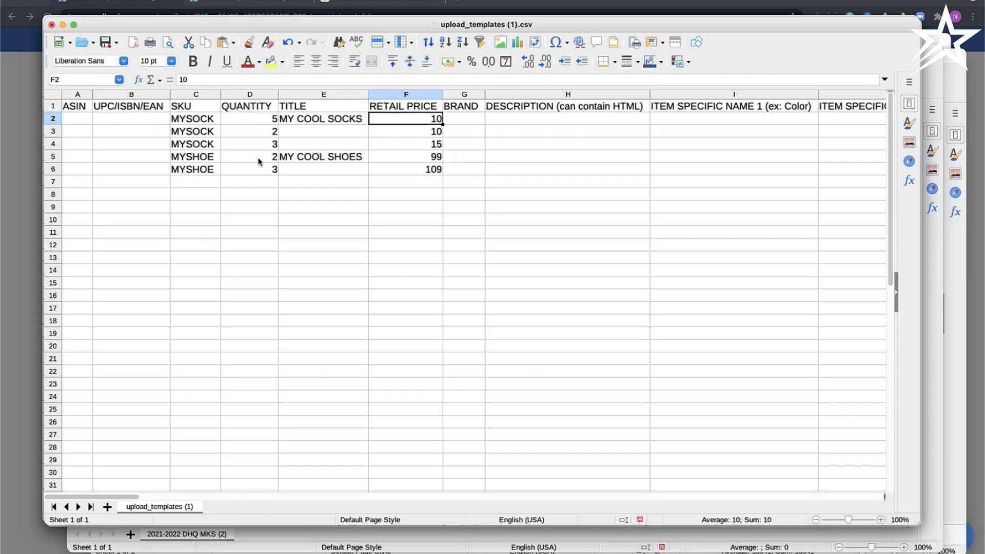
key("Left")
key("Down")
key("Down")
key("Down")
key("Down")
key("Up")
key("Up")
key("Right")
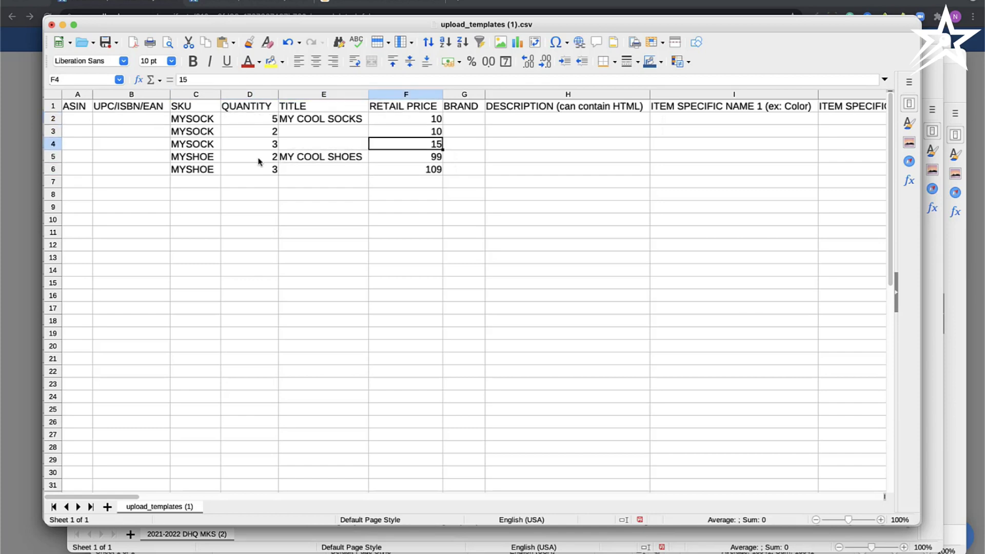
key("Right")
key("Right")
key("Left")
key("Left")
key("Left")
key("Left")
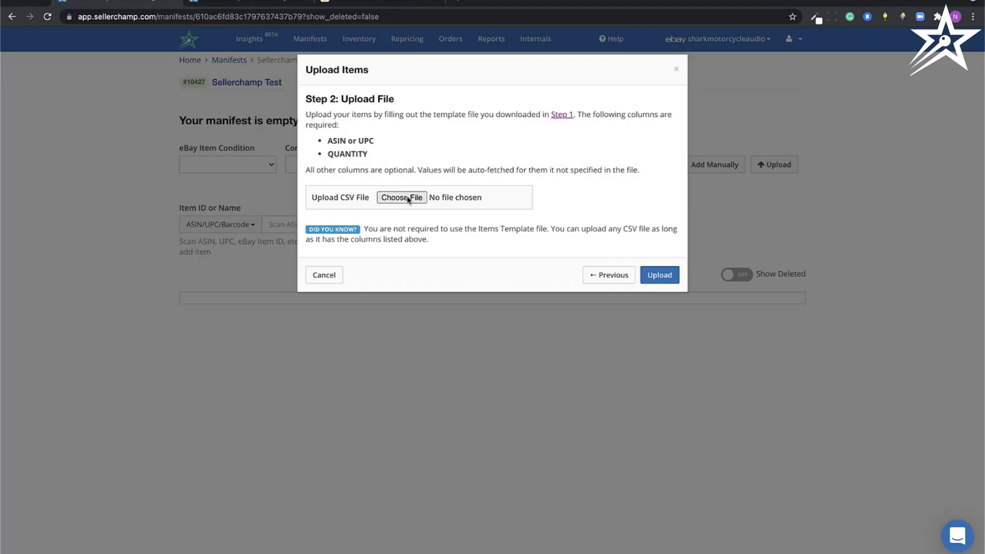
left_click(405, 198)
Upload upload_templates (1).csv to the manifest and open the shoe listing's 2 variants
left_click(334, 109)
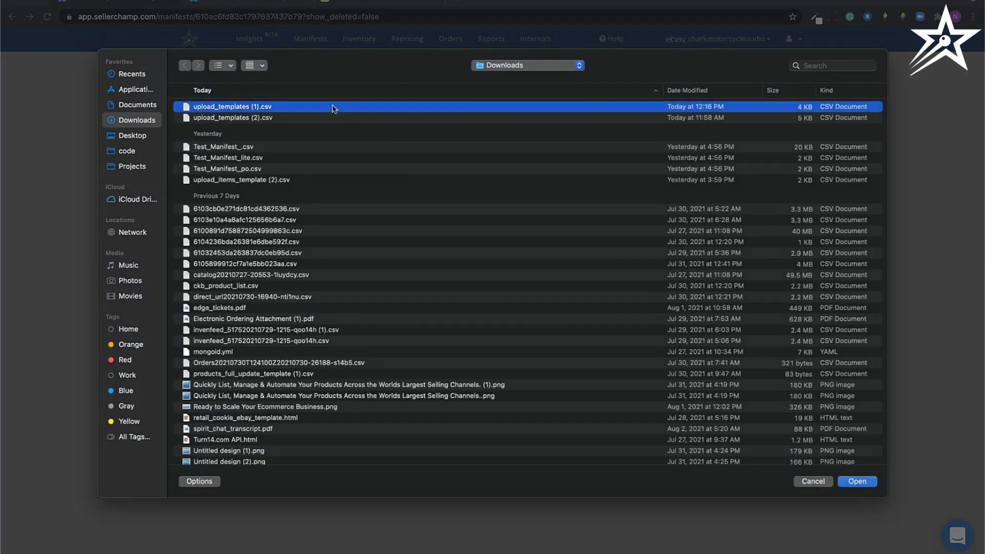
key("Return")
left_click(660, 275)
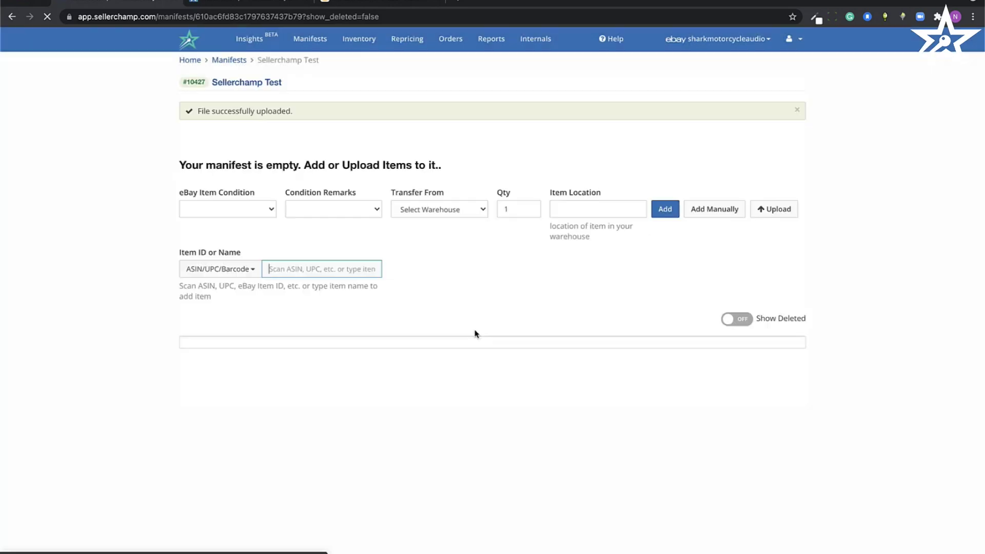
scroll(340, 246, "down", 5)
left_click(338, 248)
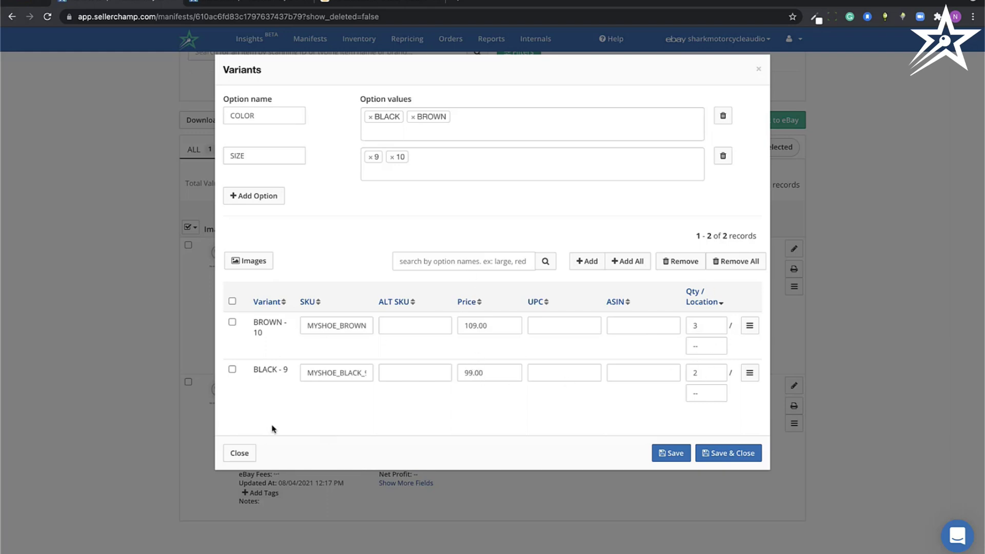
Close the shoe variants, review the MY COOL SOCKS 4 variants, then return to the spreadsheet
left_click(234, 453)
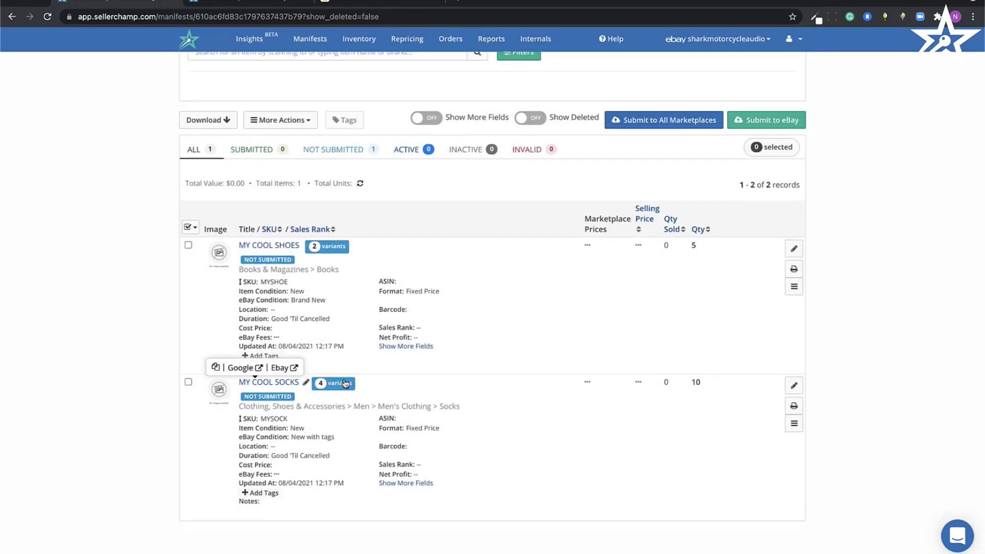
left_click(346, 384)
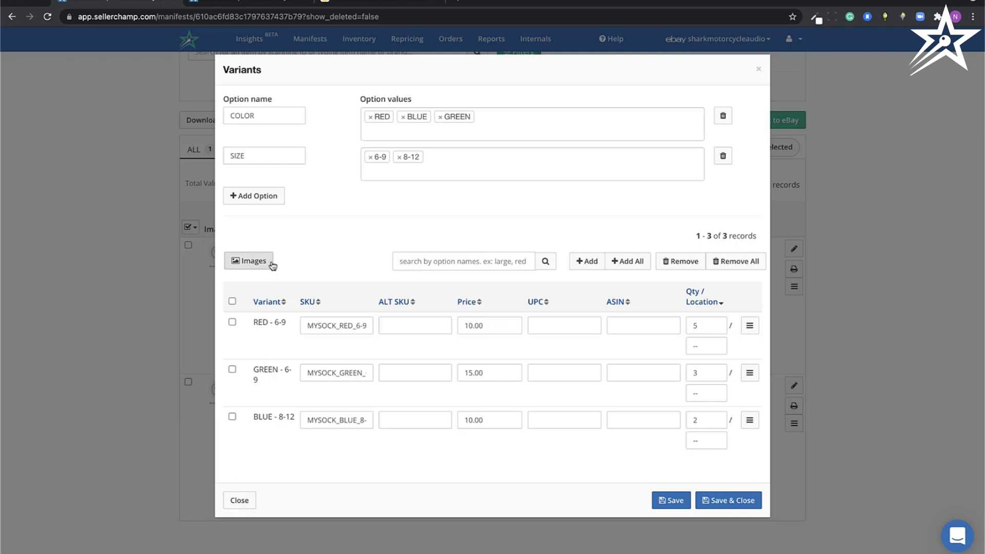
left_click(240, 496)
key("super+Tab")
key("super+Tab")
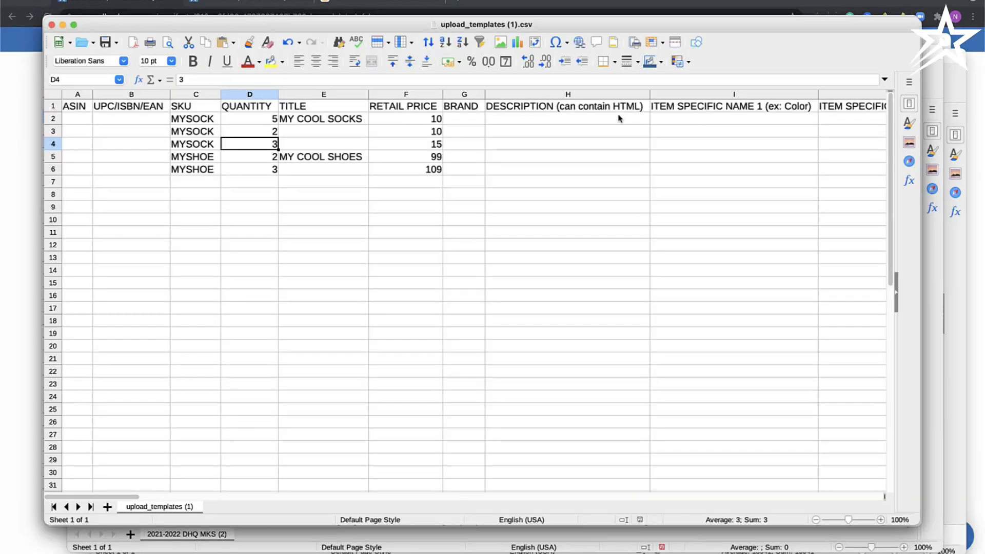
Scroll right along row 2 to the image URL, tags and VAT columns BN–BT
left_click(618, 119)
key("Right")
key("Right")
key("Right")
key("Right")
key("Right")
key("Right")
key("Right")
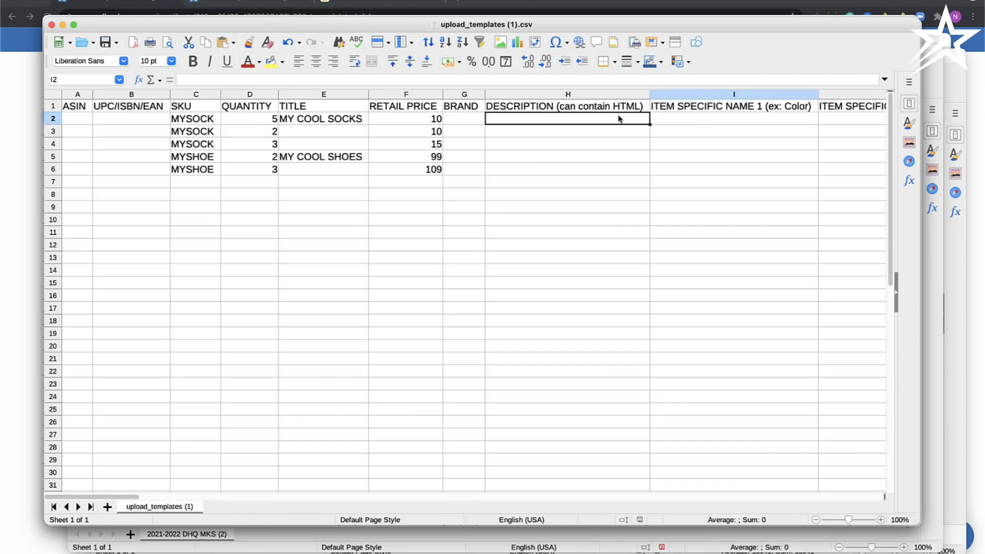
key("Right")
key("Right")
key("Right")
key("Right")
key("Right")
key("Right")
key("Right")
key("Right")
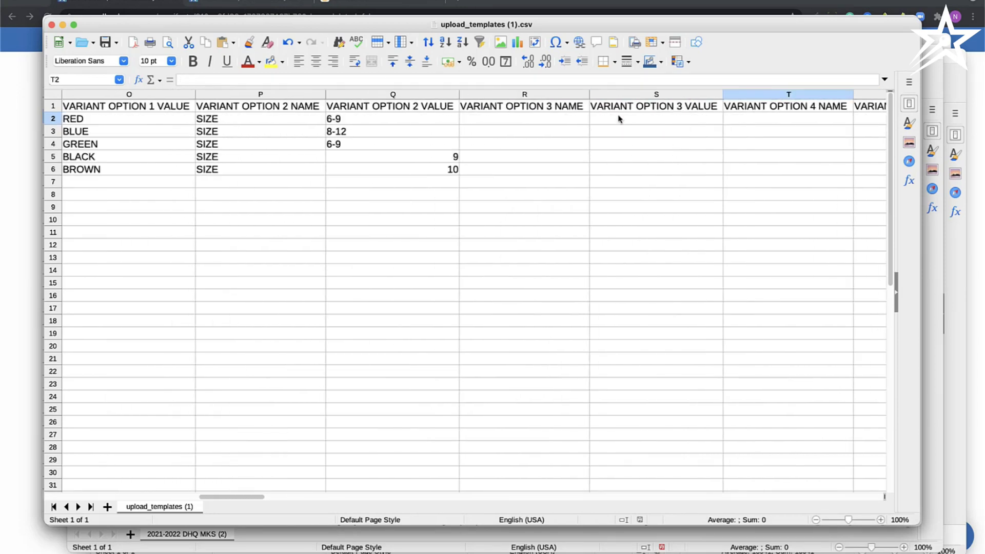
key("Right")
key("Right")
key("Right")
key("Right")
key("Right")
key("Right")
key("Right")
key("Right")
key("Right")
key("Right")
key("Right")
key("Right")
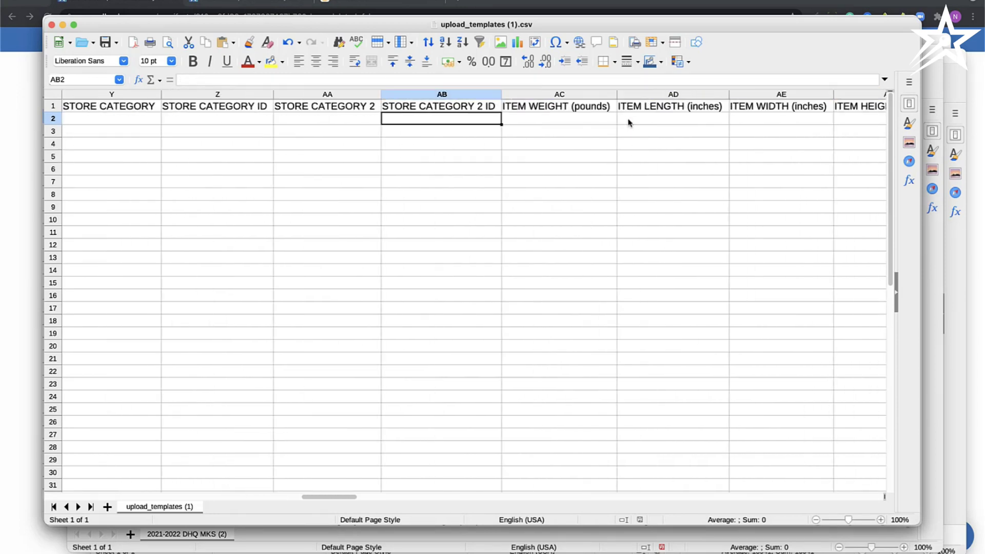
key("Right")
key("Right")
key("Right")
key("Right")
key("Right")
key("Right")
key("Right")
key("Right")
key("Right")
key("Right")
key("Right")
key("Right")
key("Right")
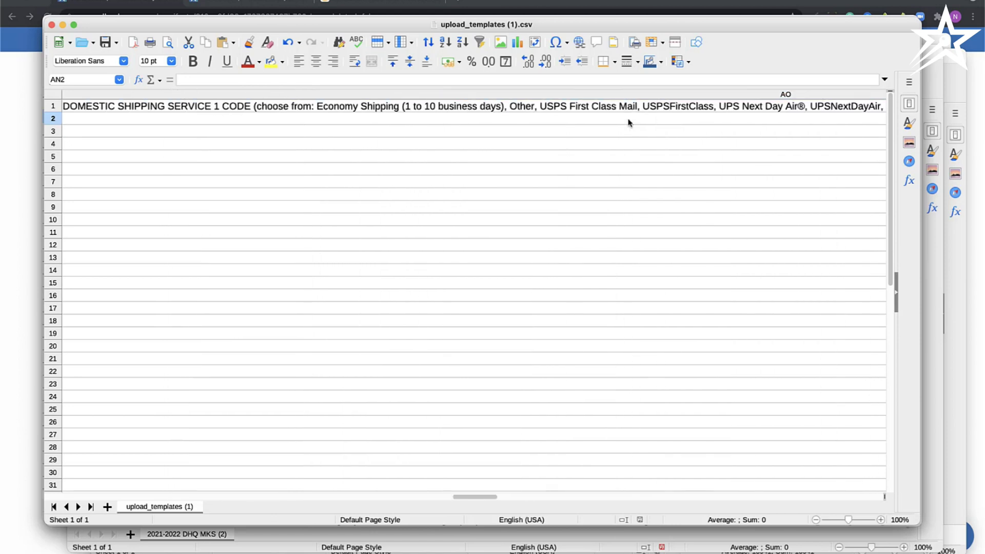
key("Right")
key("Right")
key("Right")
key("Right")
key("Right")
key("Right")
key("Right")
key("Right")
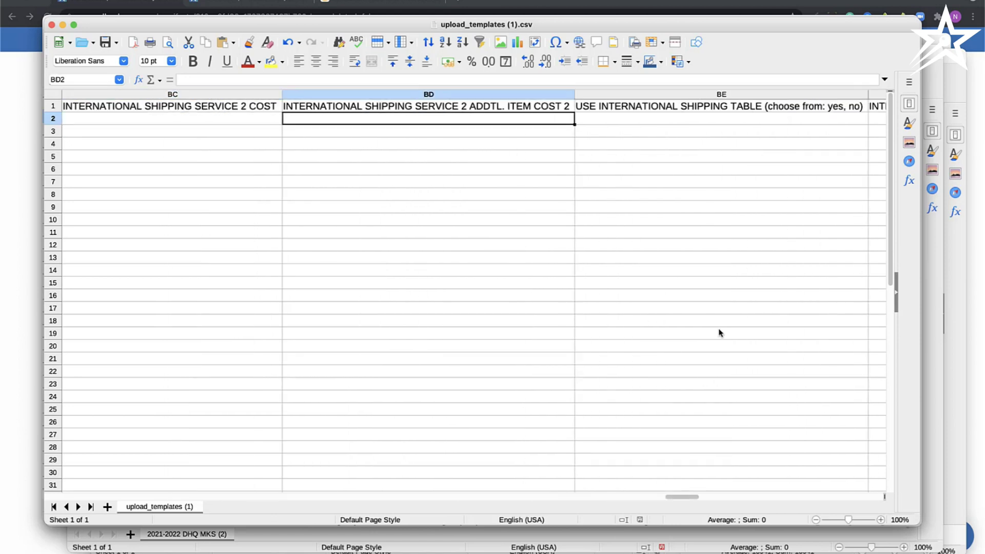
left_click_drag(684, 500, 827, 500)
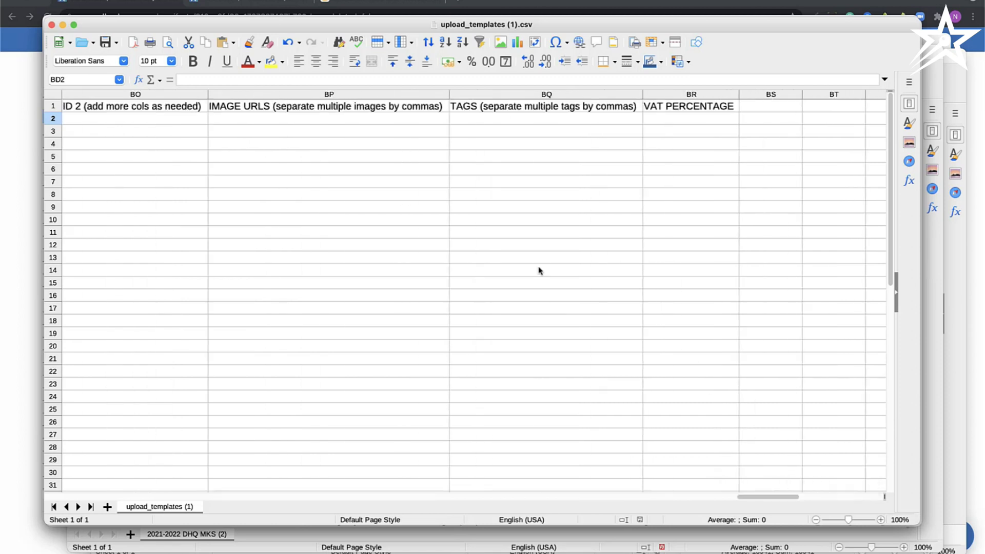
left_click(367, 126)
key("Left")
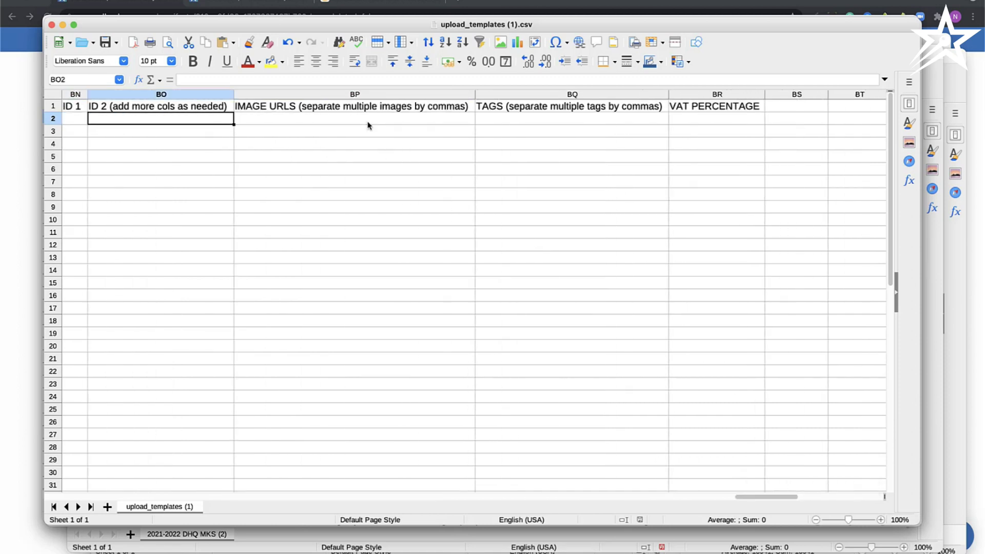